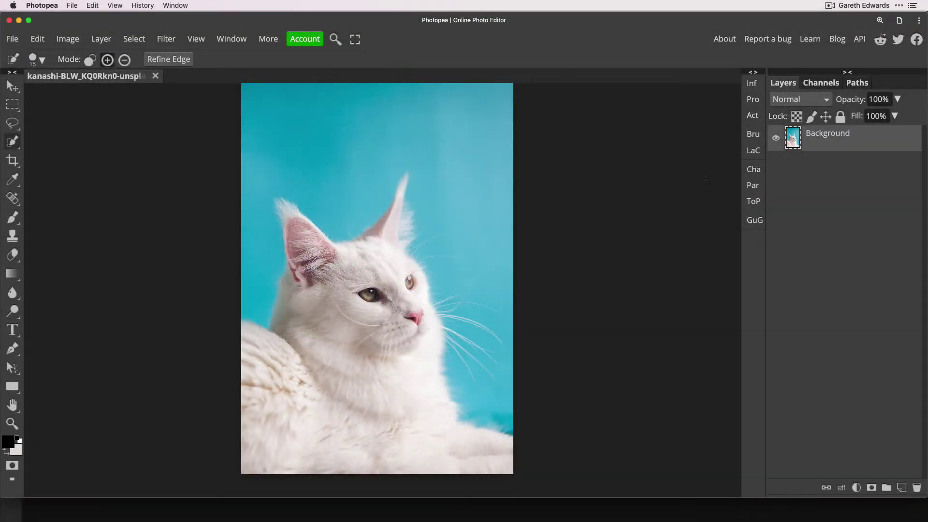
Zoom in on the white cat photo and bring up the selection tool flyout.
scroll(556, 280, "up", 2)
scroll(559, 280, "down", 3)
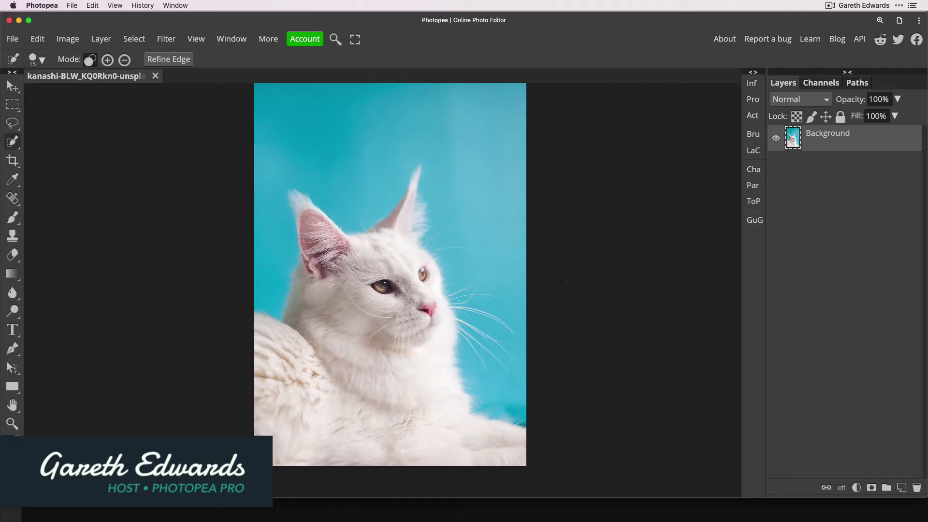
key("super+equal")
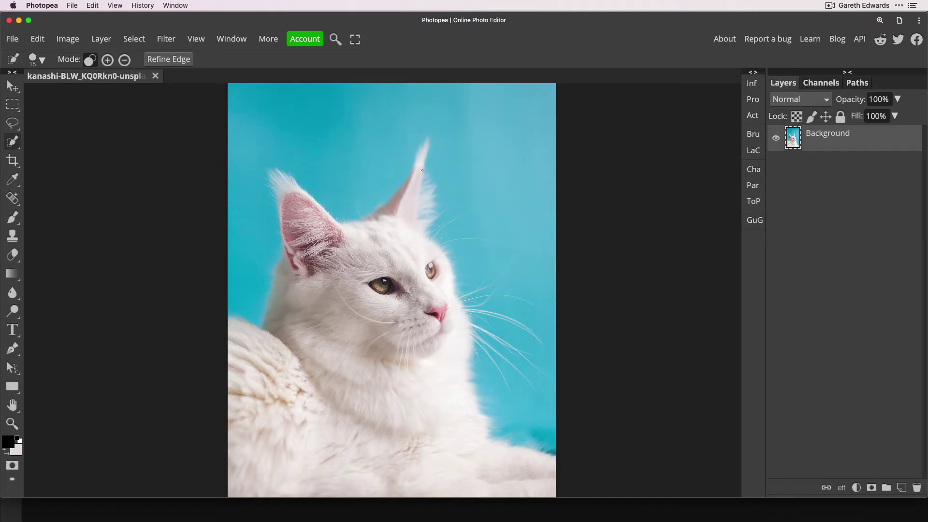
right_click(12, 144)
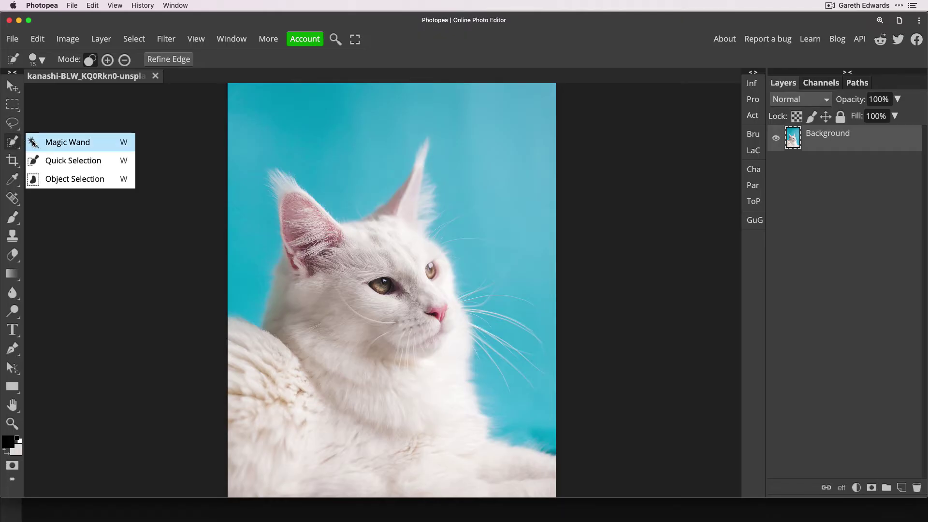
Pick Quick Selection and brush over the white cat to select it.
left_click(51, 162)
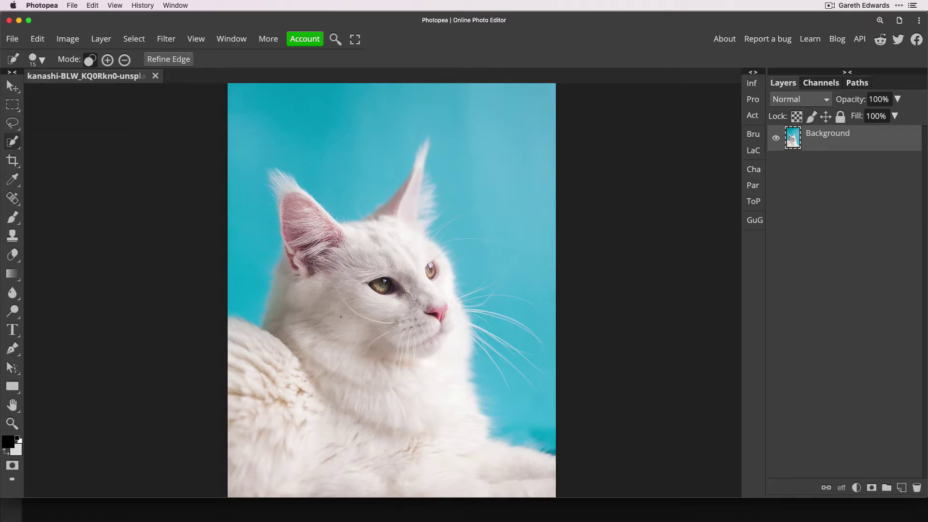
left_click_drag(342, 320, 344, 320)
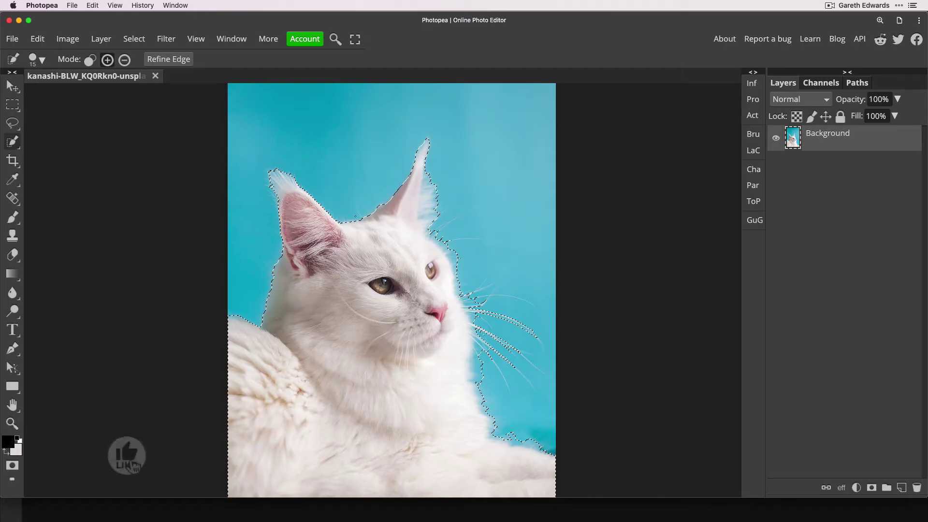
left_click(127, 455)
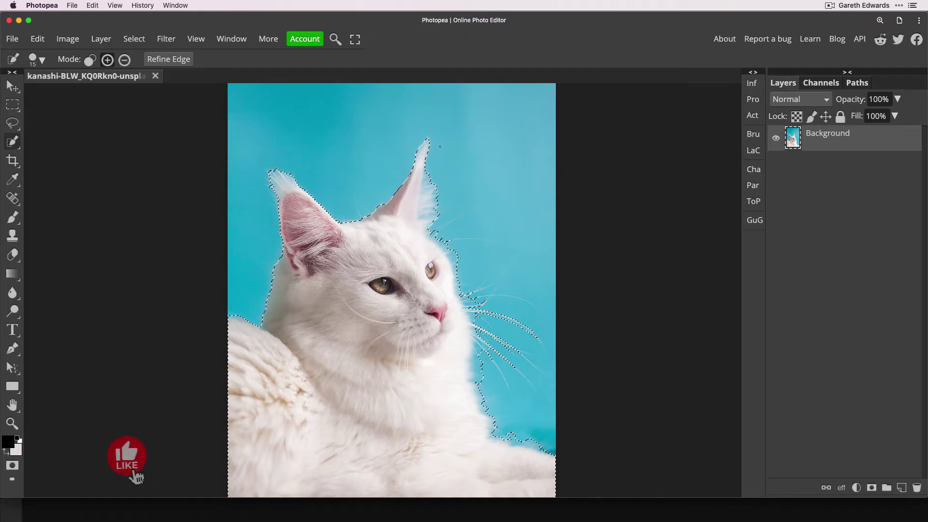
Open Refine Edge with previews at 25%, trying and undoing a keep stroke on the ear tip.
left_click(176, 63)
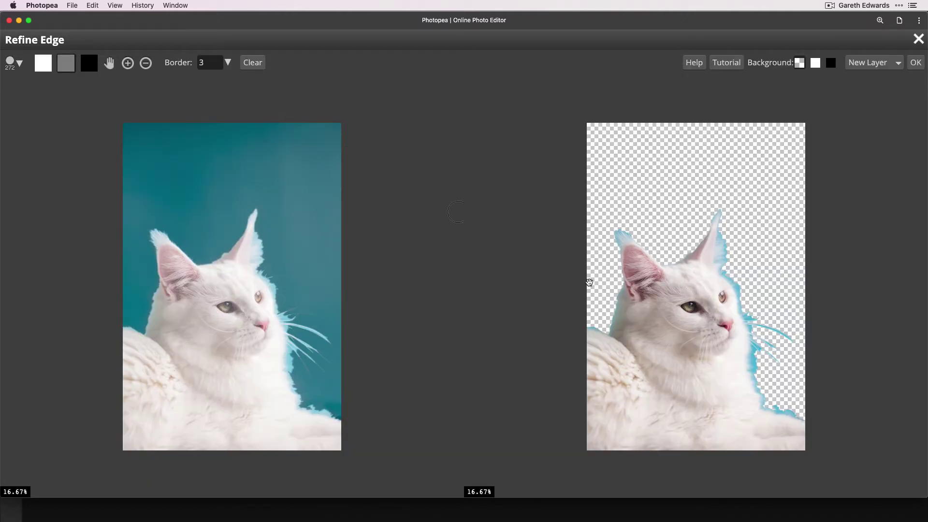
key("super+equal")
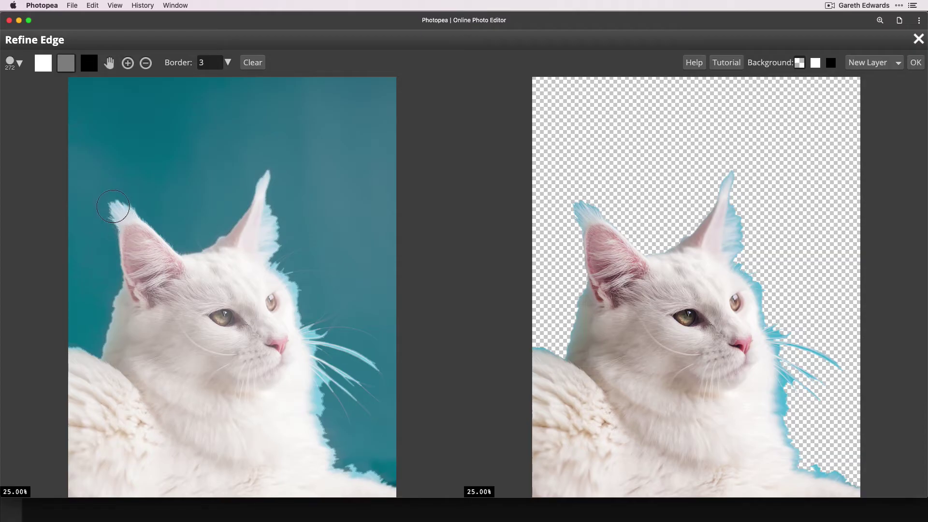
left_click(43, 63)
left_click_drag(110, 215, 120, 185)
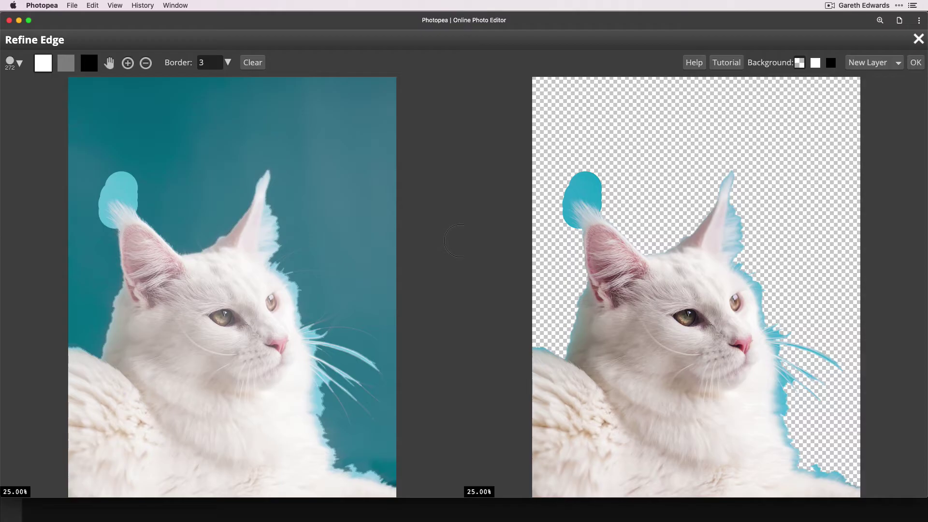
key("super+z")
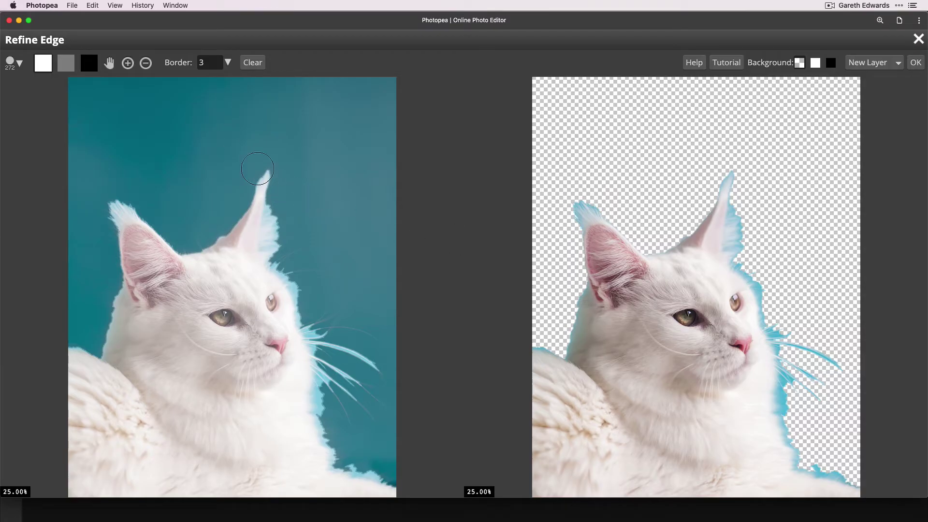
Paint a grey soft-edge band with a size-200 brush along the cat's left side and ear.
left_click(68, 66)
key("bracketleft")
key("bracketleft")
key("bracketleft")
mouse_move(74, 345)
left_mouse_down()
mouse_move(90, 349)
mouse_move(98, 328)
mouse_move(95, 349)
mouse_move(114, 283)
mouse_move(109, 213)
mouse_move(138, 212)
left_mouse_up()
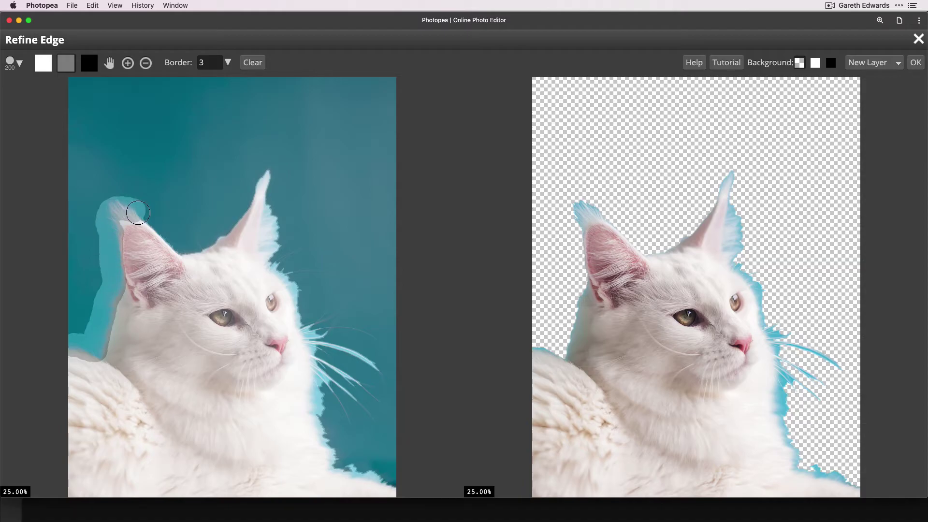
left_click_drag(138, 212, 141, 212)
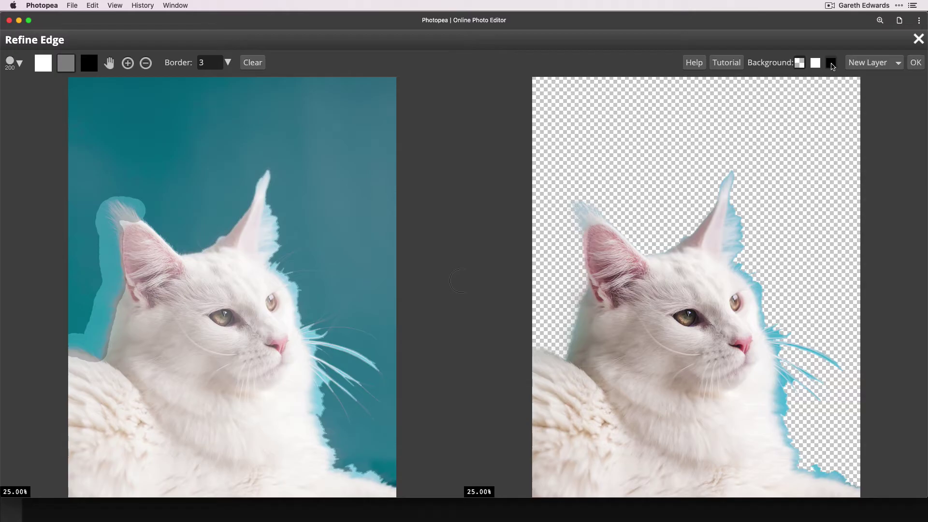
Preview on black and paint the edge band across the head, right ear, cheek and right side.
left_click(831, 63)
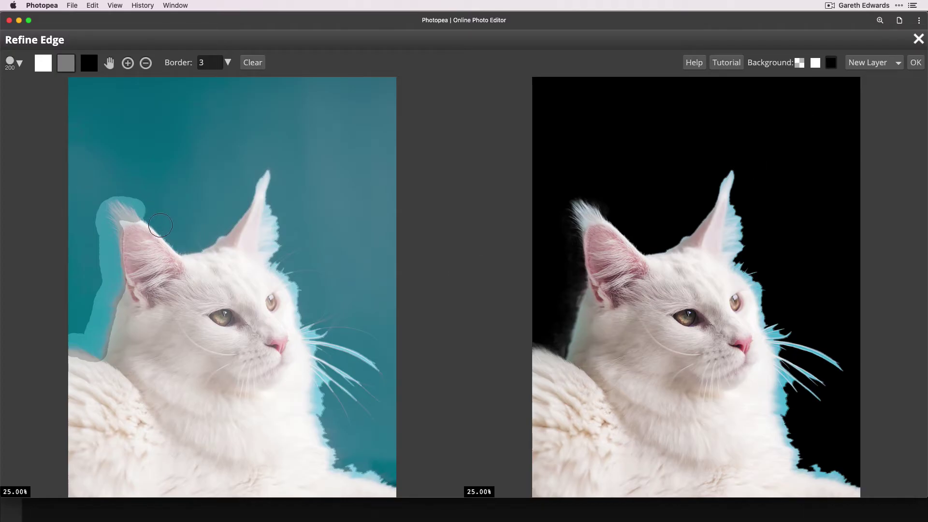
mouse_move(153, 214)
left_mouse_down()
mouse_move(173, 237)
mouse_move(196, 244)
mouse_move(232, 213)
left_mouse_up()
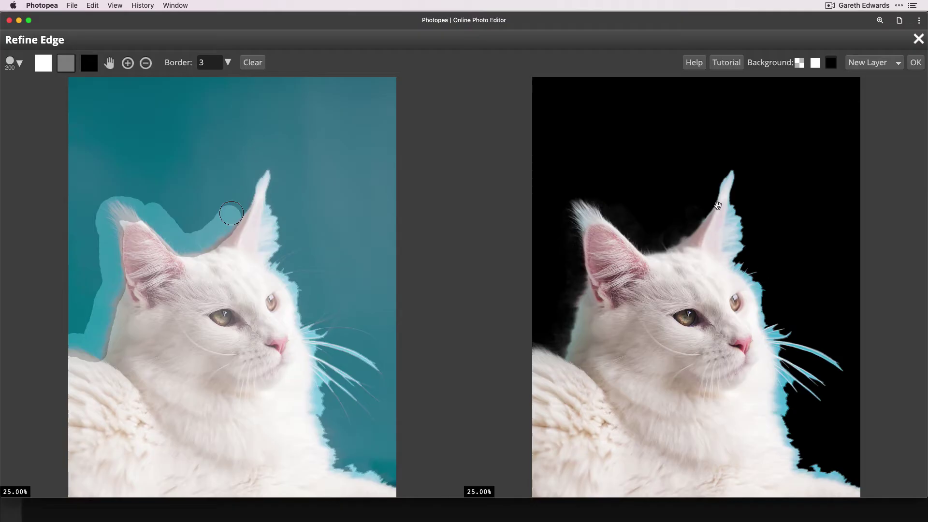
left_click_drag(231, 214, 266, 163)
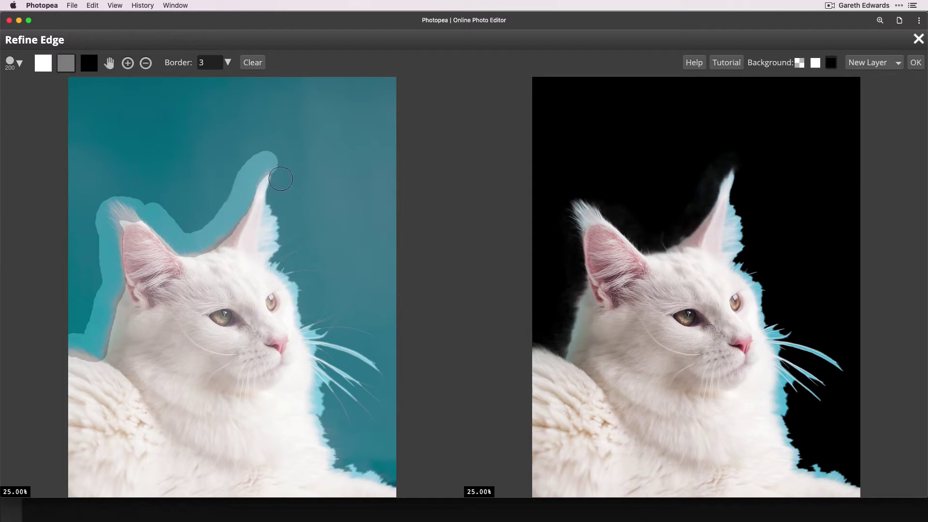
mouse_move(280, 179)
left_mouse_down()
mouse_move(270, 247)
mouse_move(275, 216)
mouse_move(277, 258)
left_mouse_up()
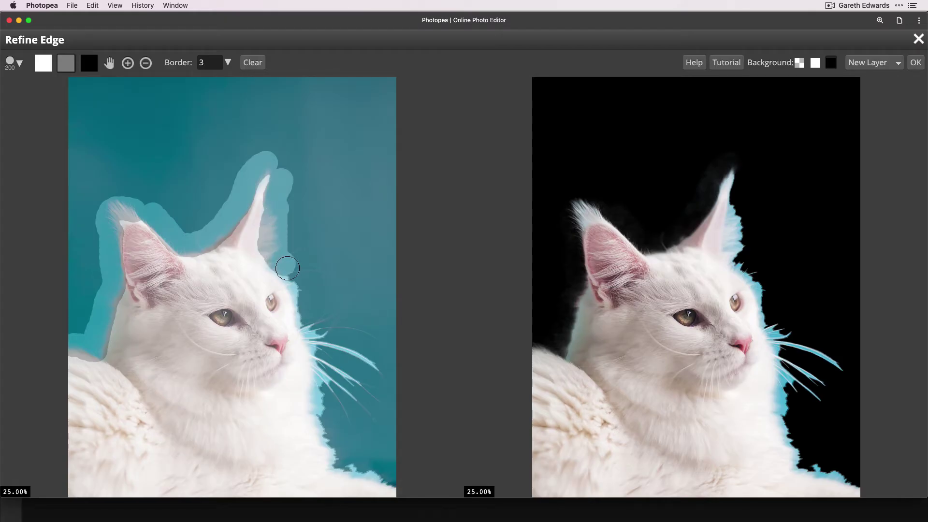
left_click_drag(287, 269, 305, 305)
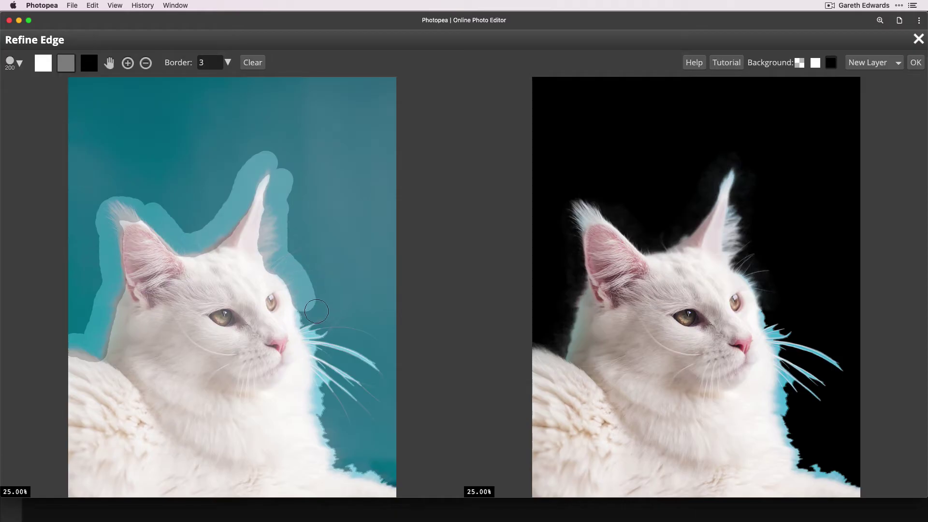
mouse_move(317, 322)
left_mouse_down()
mouse_move(309, 328)
mouse_move(306, 306)
mouse_move(339, 454)
mouse_move(396, 480)
left_mouse_up()
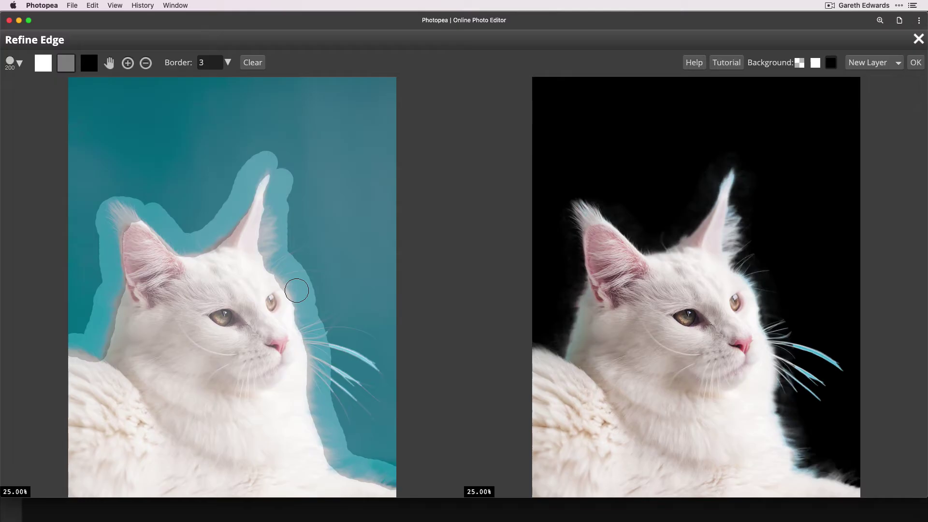
Trace each upper and lower whisker with a size-80 grey edge brush.
left_click(296, 290)
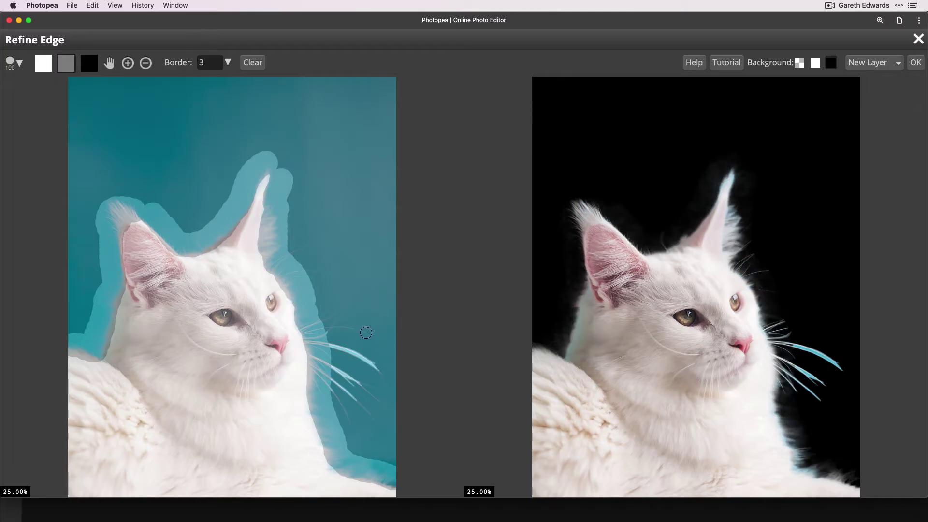
key("bracketleft")
key("bracketleft")
key("bracketleft")
key("bracketleft")
key("bracketleft")
key("bracketleft")
mouse_move(326, 345)
left_mouse_down()
mouse_move(377, 370)
mouse_move(344, 348)
mouse_move(370, 363)
mouse_move(384, 382)
left_mouse_up()
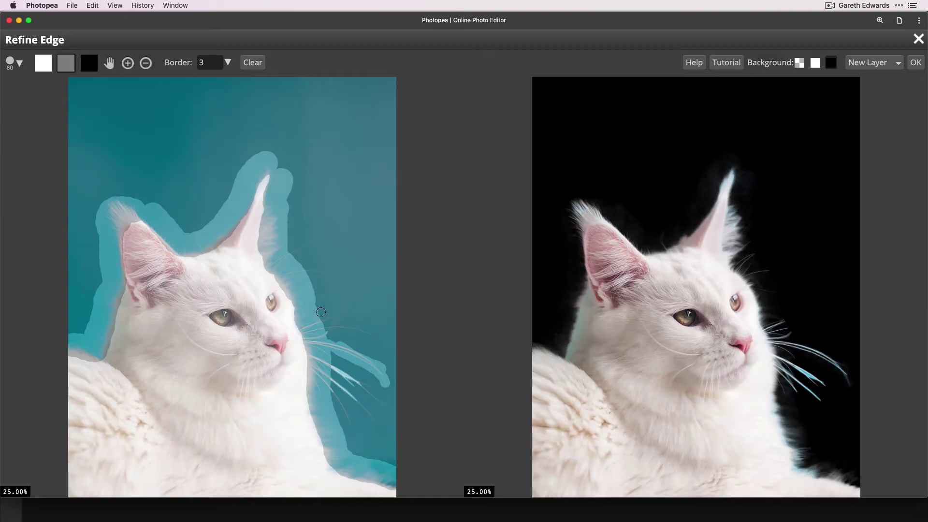
left_click_drag(318, 318, 356, 292)
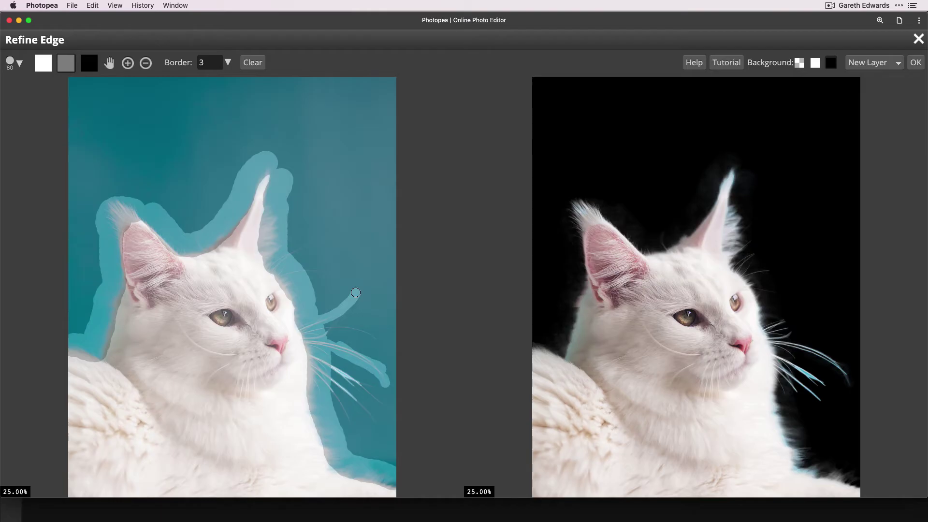
left_click_drag(320, 328, 382, 341)
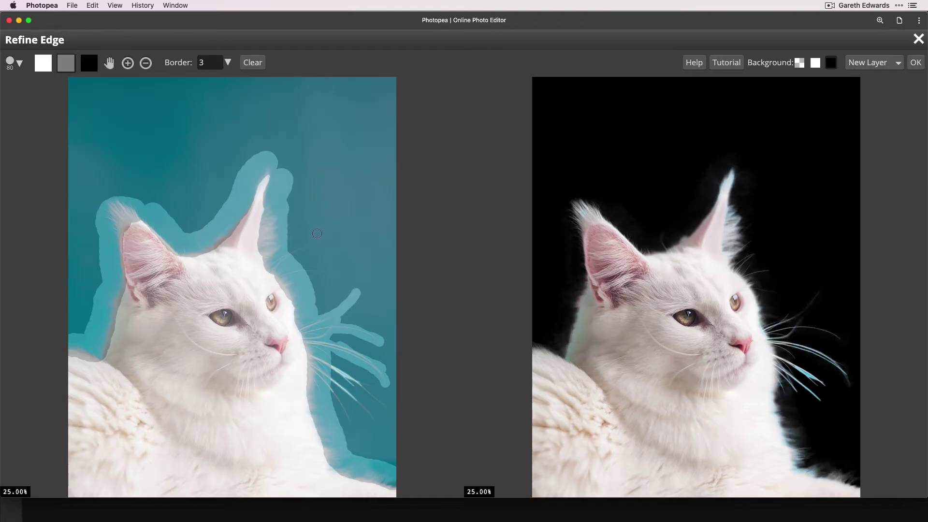
left_click_drag(290, 251, 323, 240)
left_click_drag(290, 266, 343, 278)
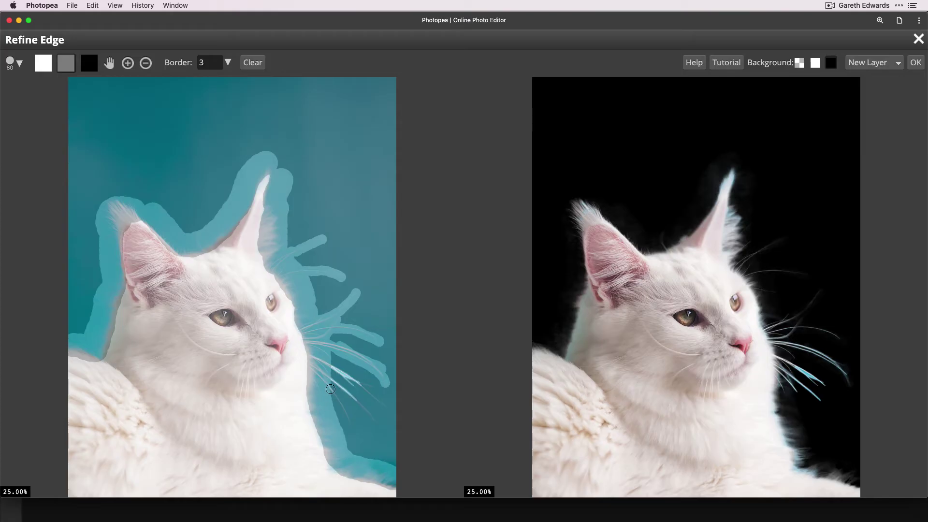
left_click_drag(342, 374, 387, 409)
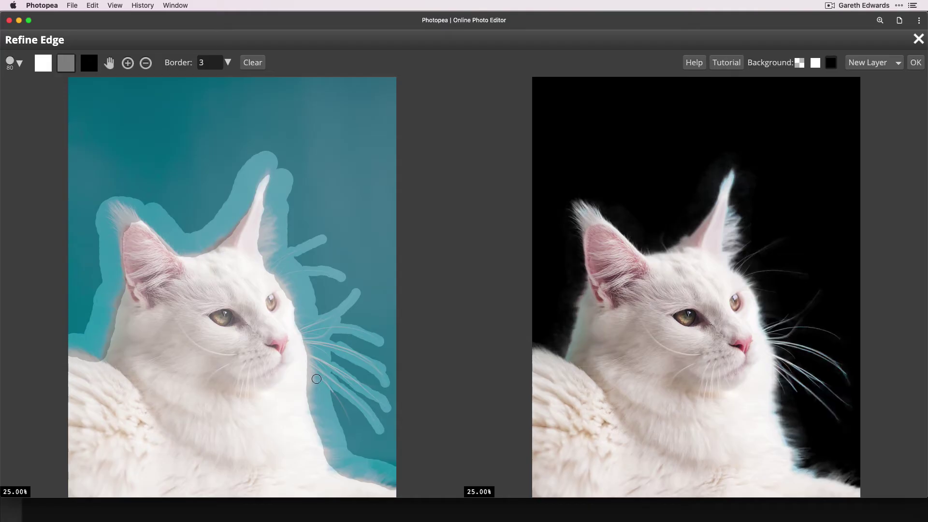
left_click_drag(346, 418, 355, 433)
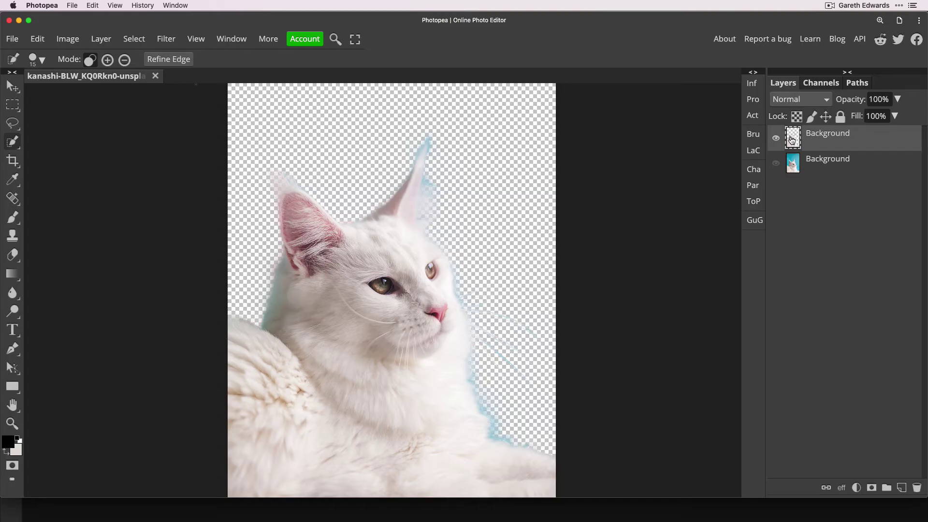
Add a black Color Fill layer and move it below the cat layer.
left_click(856, 487)
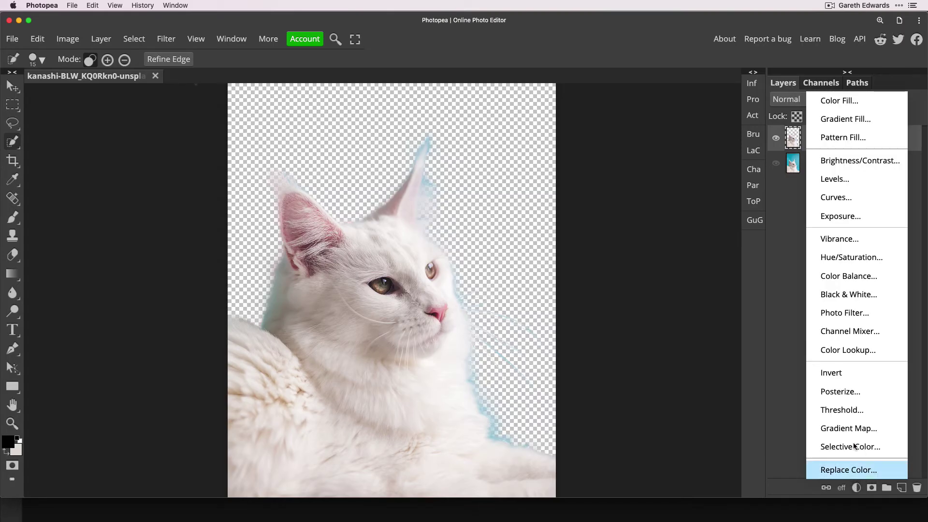
left_click(851, 102)
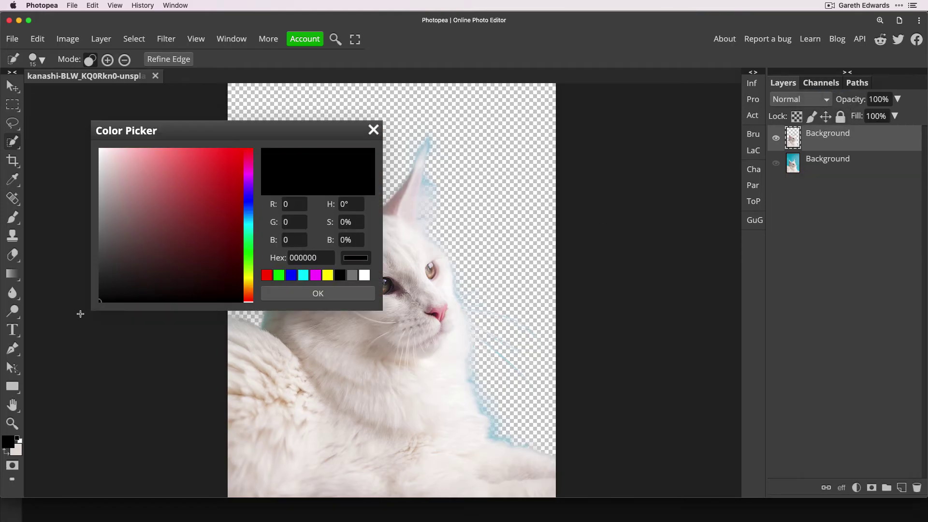
left_click(279, 297)
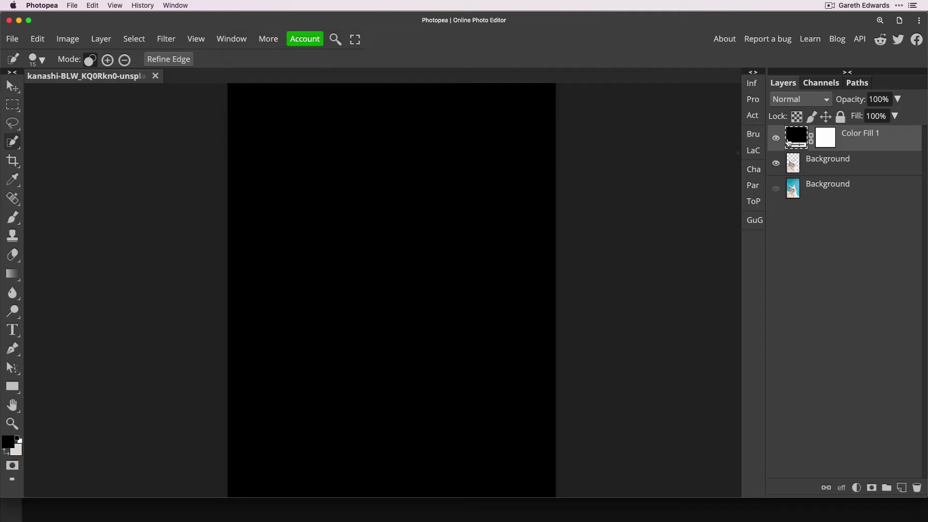
key("b")
left_click_drag(789, 142, 773, 180)
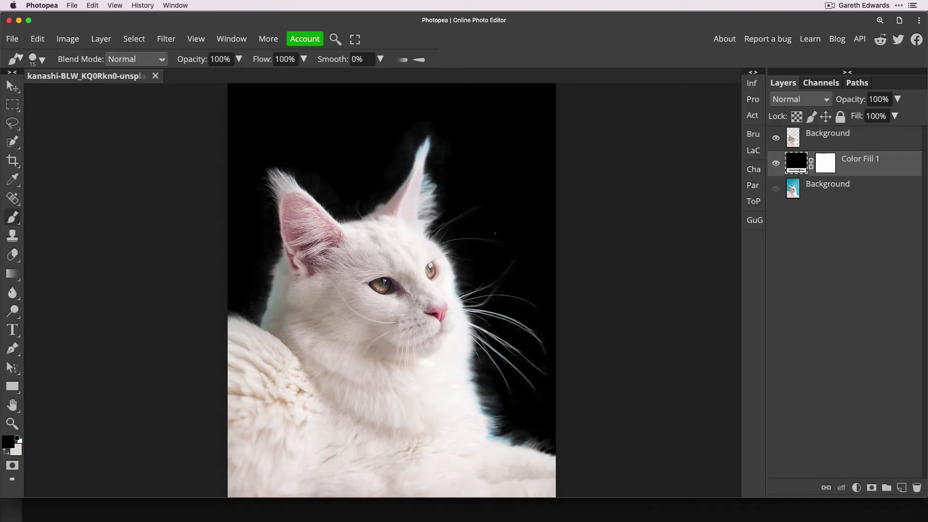
key("super+equal")
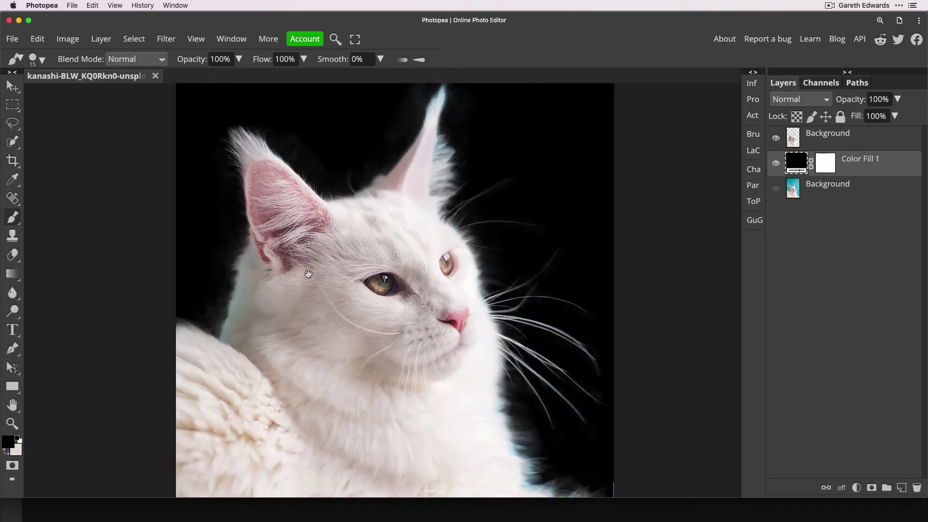
left_click_drag(308, 270, 348, 299)
left_click(791, 140)
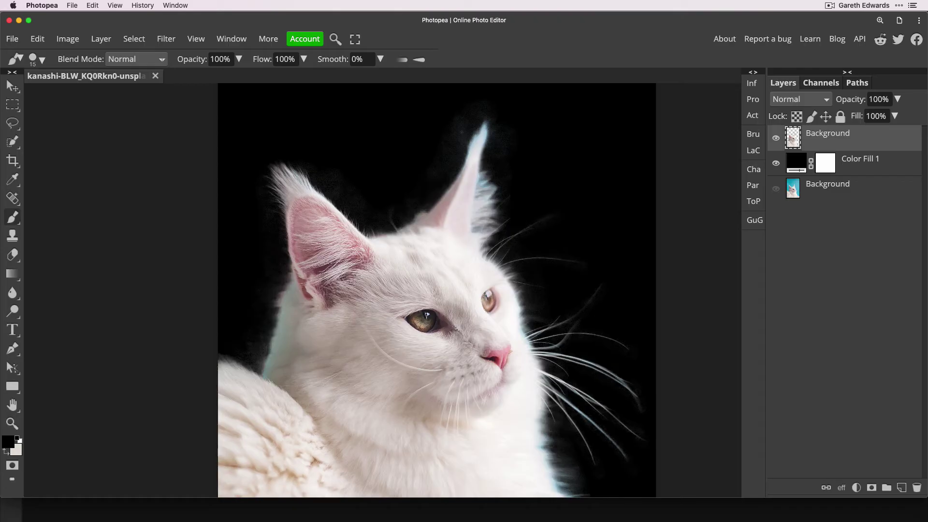
key("z")
left_click(463, 133)
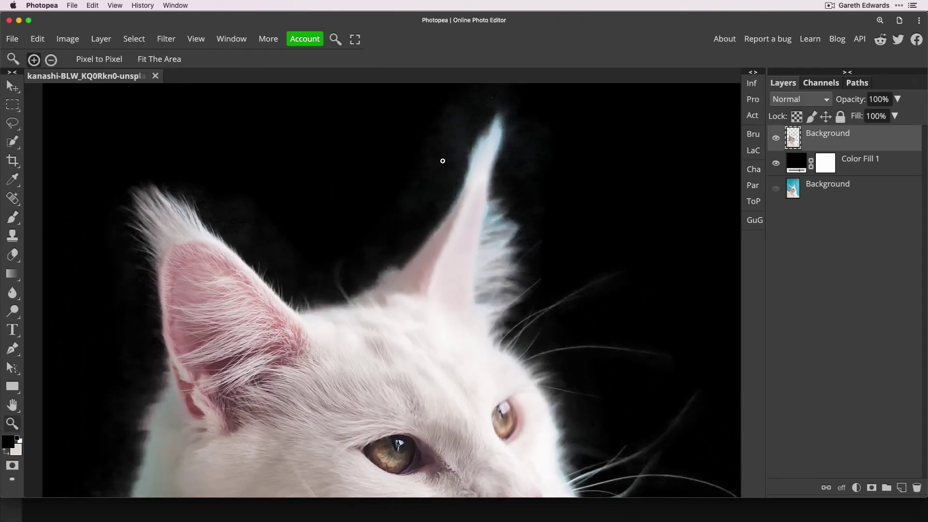
left_click(425, 201, "alt")
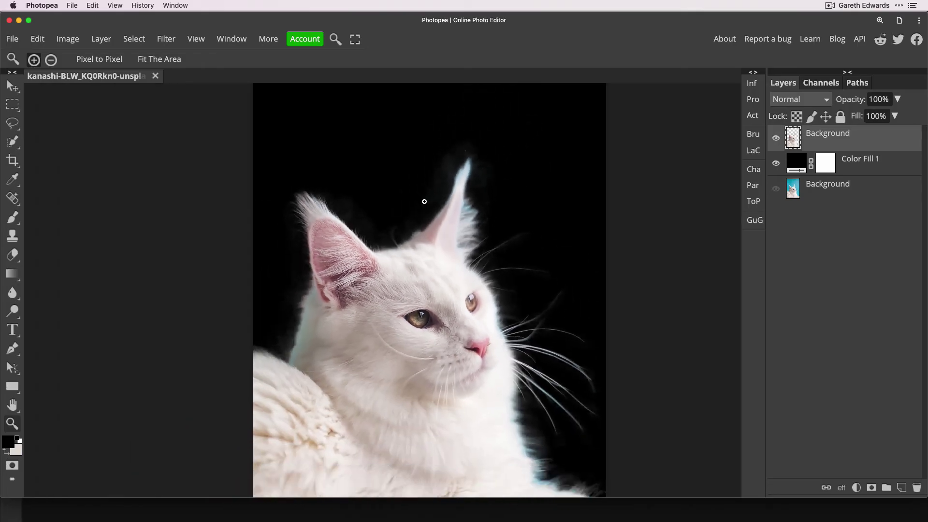
Add a layer mask to the cat and set up a white, 0%-hardness brush sized down to 100.
left_click(872, 488)
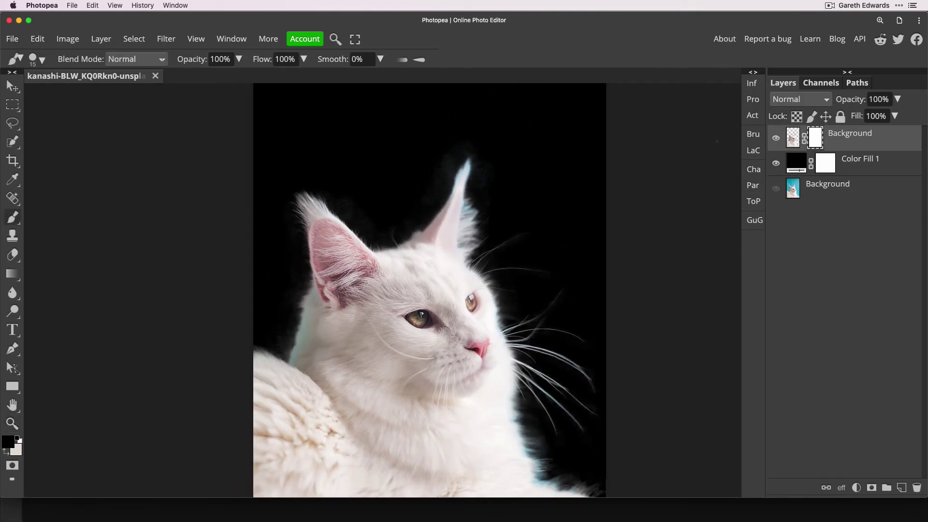
key("x")
key("x")
right_click(444, 184)
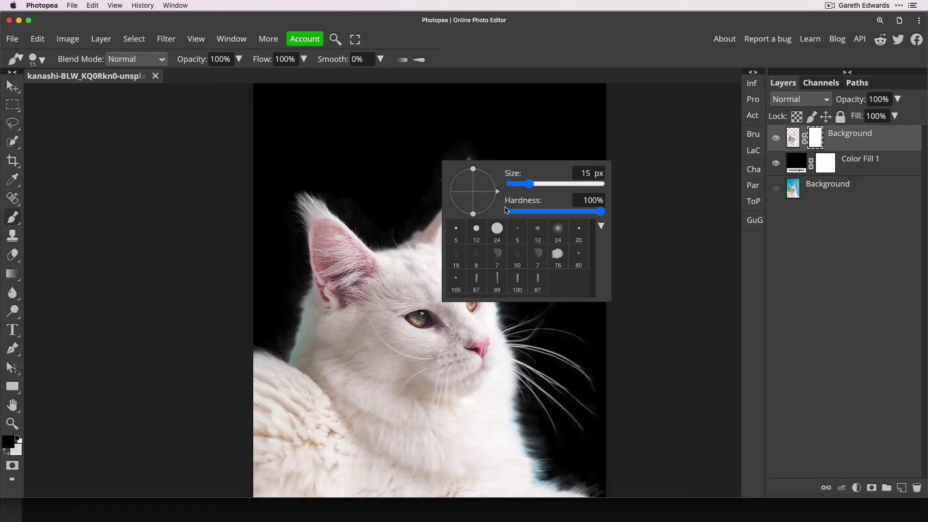
left_click_drag(507, 211, 498, 213)
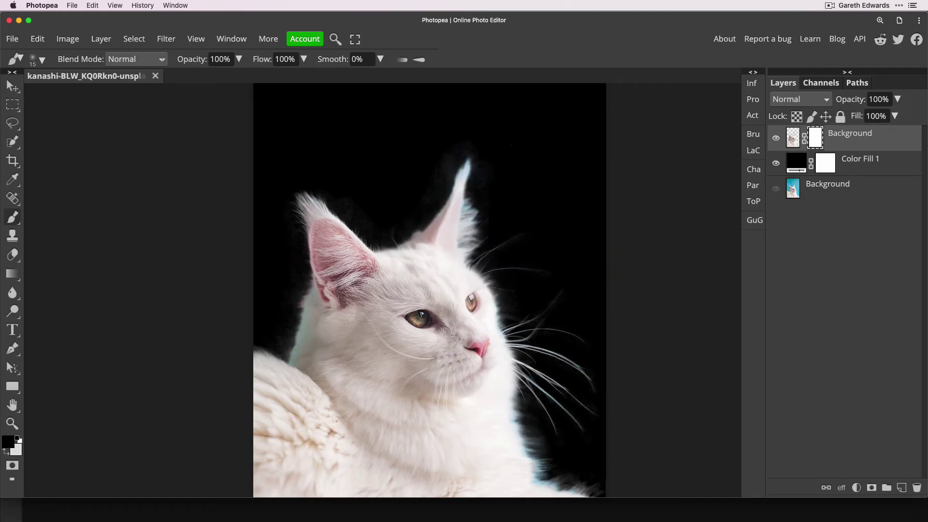
key("super+equal")
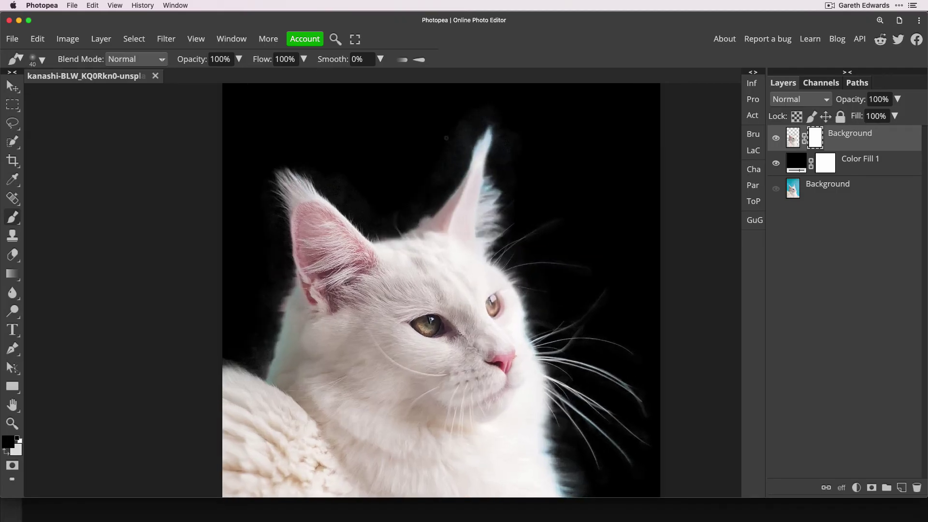
key("bracketright")
key("bracketright")
key("bracketright")
key("bracketright")
key("bracketright")
key("bracketright")
key("bracketright")
key("bracketright")
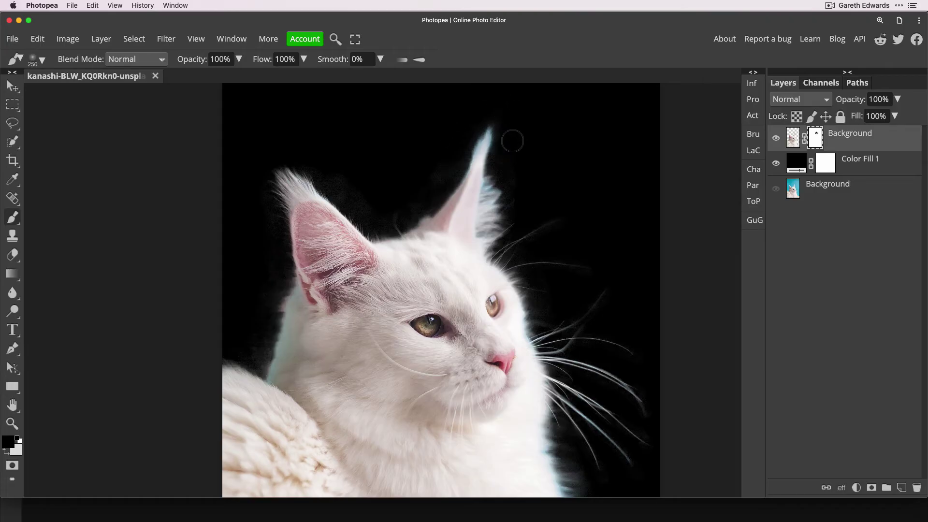
key("bracketleft")
key("bracketleft")
key("bracketleft")
key("bracketleft")
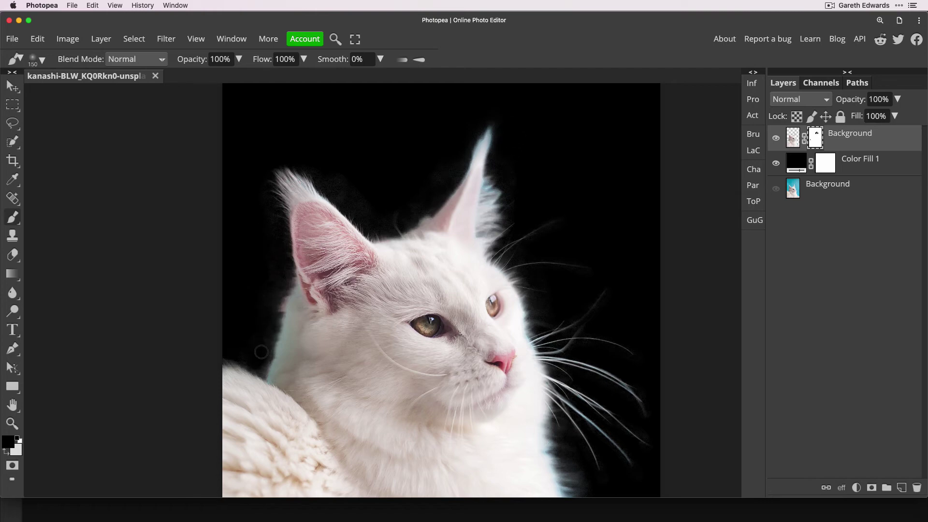
key("bracketleft")
key("bracketleft")
key("bracketleft")
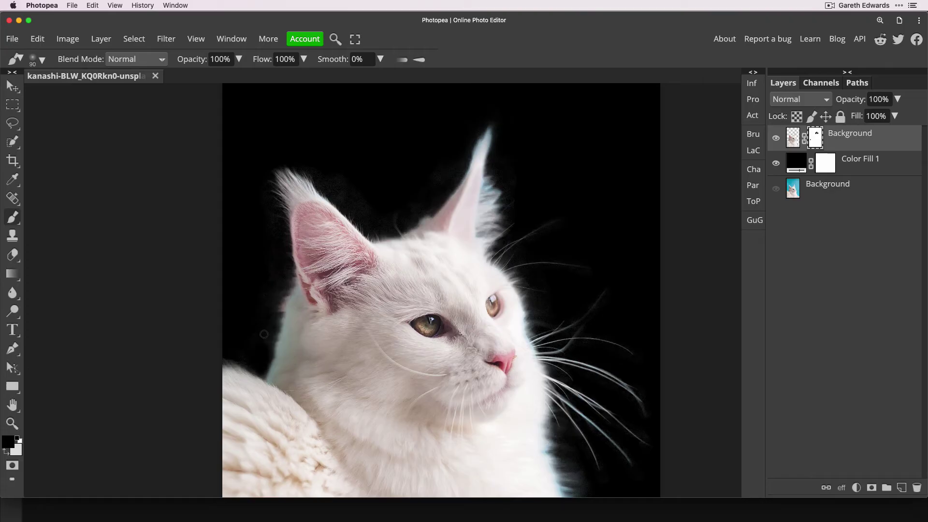
key("bracketright")
key("bracketright")
key("bracketright")
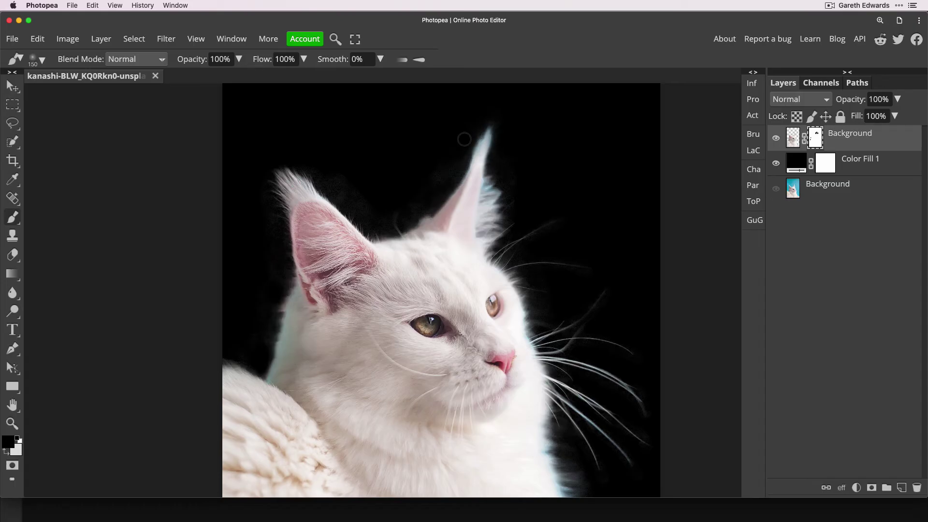
key("bracketleft")
key("bracketleft")
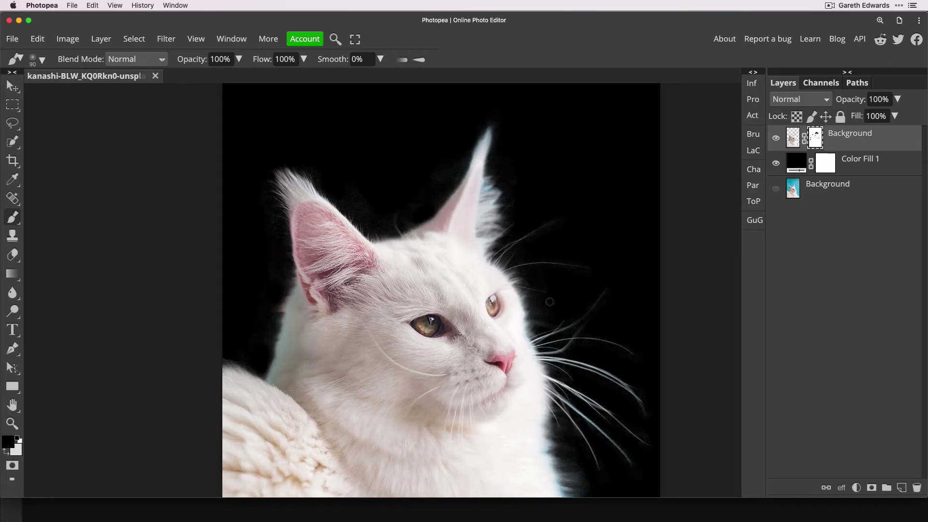
left_click_drag(480, 345, 483, 313)
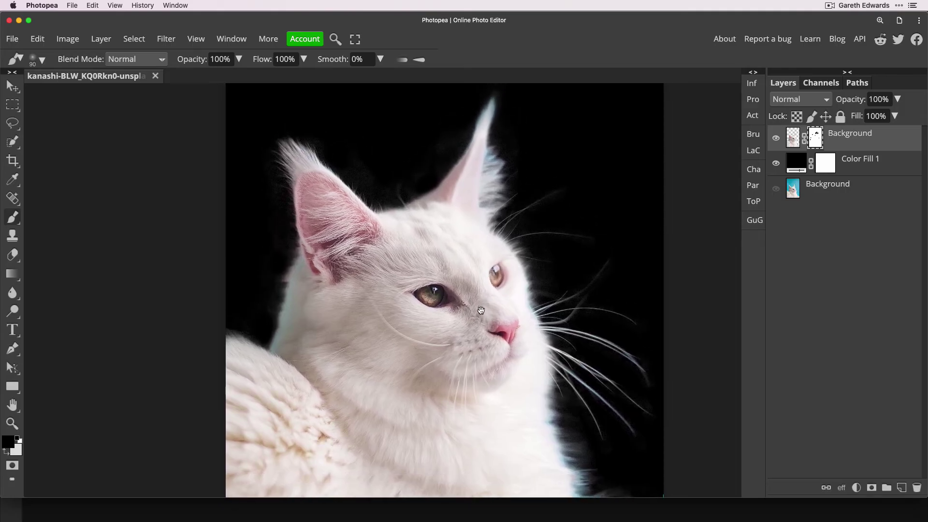
Create Layer 1 above the cat's image layer and clip it with Alt+Ctrl+G.
left_click(792, 140)
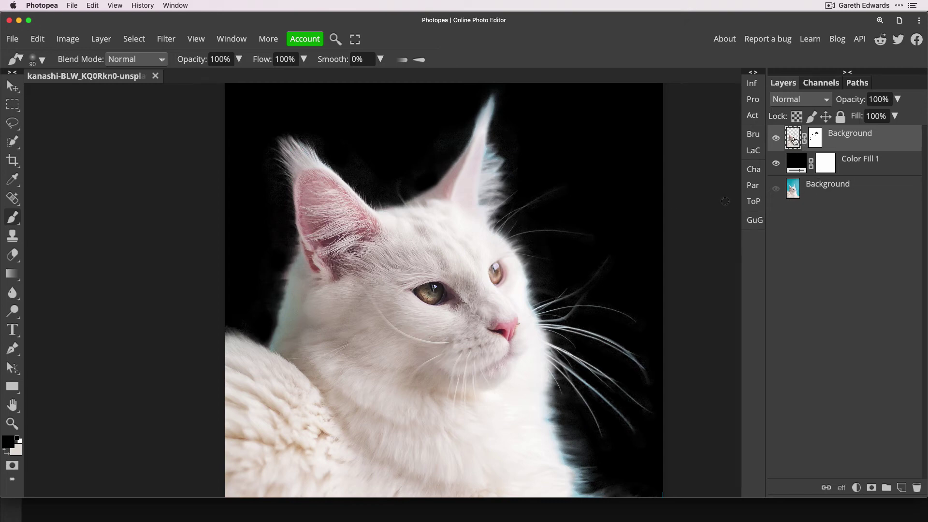
left_click(902, 488)
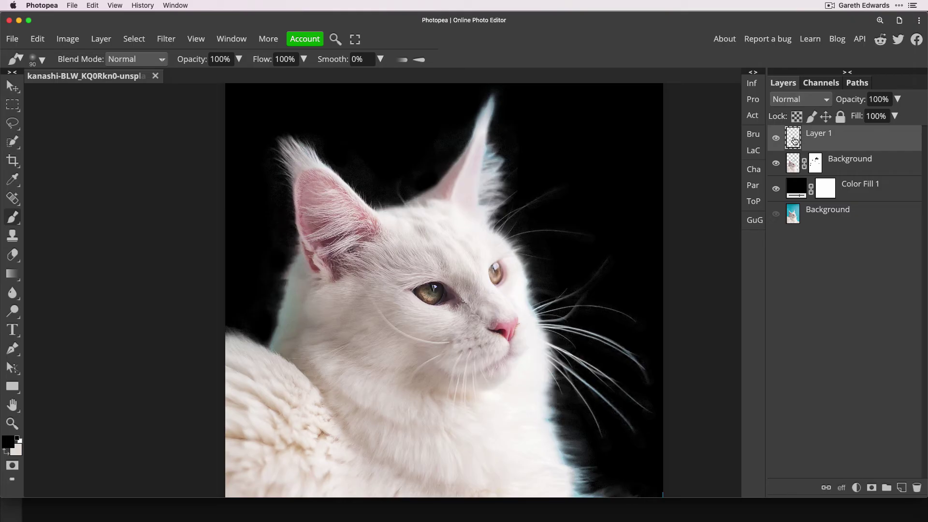
key("ctrl+alt+g")
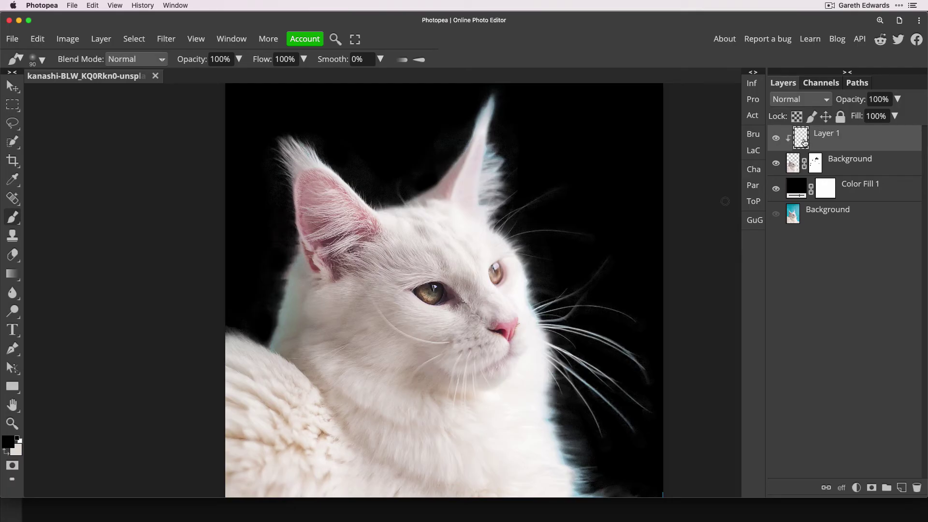
left_click(799, 99)
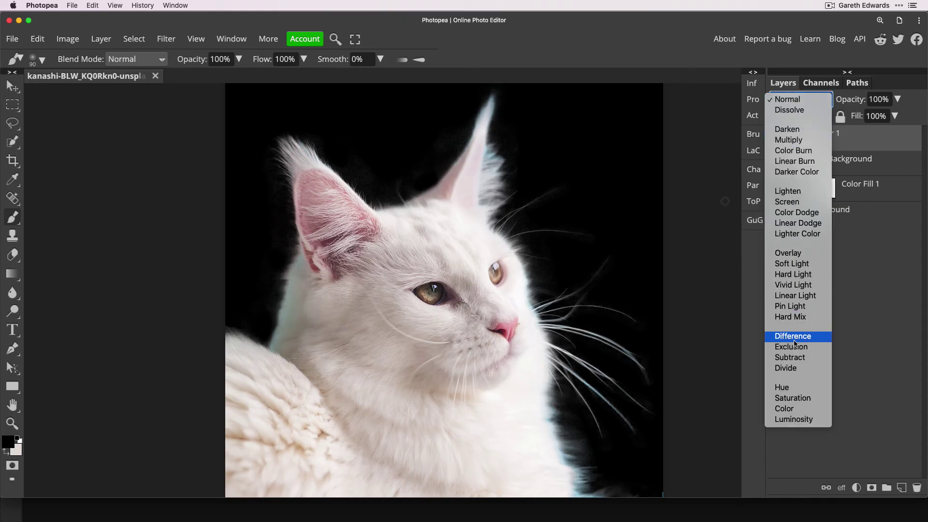
Set Layer 1 to Color and paint sampled fur colour over the cheek's blue fringe, then use 60% opacity, size 175.
left_click(788, 409)
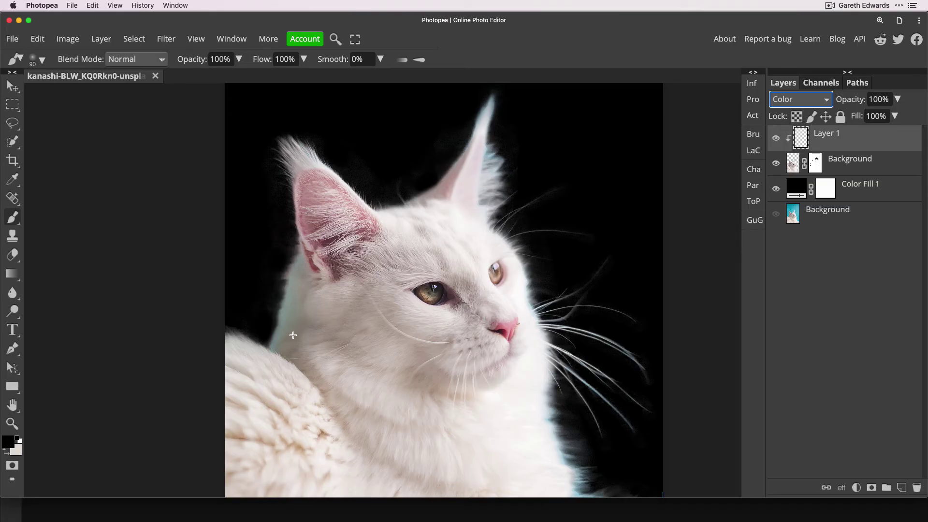
left_click(309, 312, "alt")
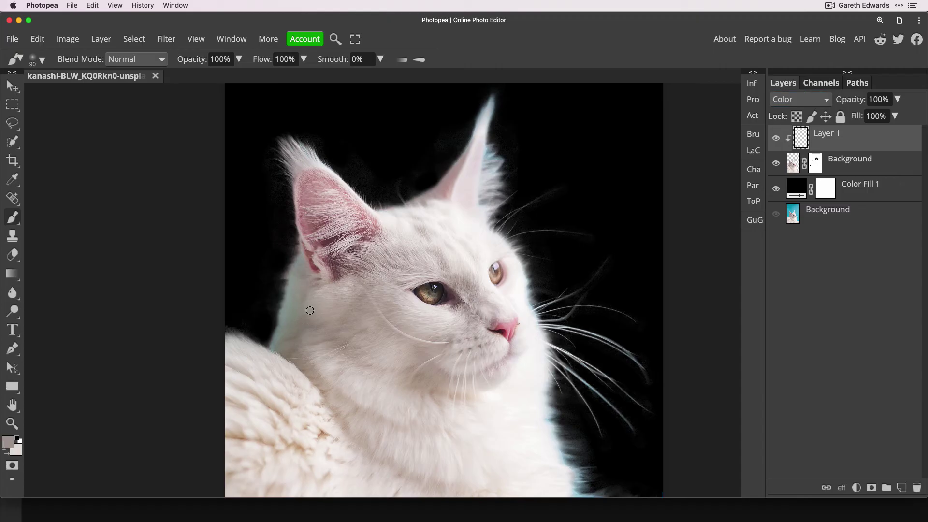
key("bracketright")
key("bracketright")
key("bracketright")
mouse_move(302, 305)
left_mouse_down()
mouse_move(317, 321)
mouse_move(319, 312)
left_mouse_up()
left_click_drag(300, 318, 307, 318)
key("6")
key("bracketright")
key("bracketright")
key("bracketright")
key("bracketright")
Paint sampled fur colour over the blue fringe at the right ear and near the whiskers and paw.
left_click(302, 157, "alt")
left_click(478, 147, "alt")
mouse_move(483, 113)
left_mouse_down()
mouse_move(489, 101)
mouse_move(478, 126)
mouse_move(493, 95)
mouse_move(494, 102)
left_mouse_up()
mouse_move(474, 182)
left_mouse_down()
mouse_move(491, 149)
mouse_move(489, 186)
mouse_move(497, 153)
mouse_move(491, 203)
mouse_move(499, 143)
mouse_move(488, 188)
left_mouse_up()
left_click_drag(514, 401, 462, 309)
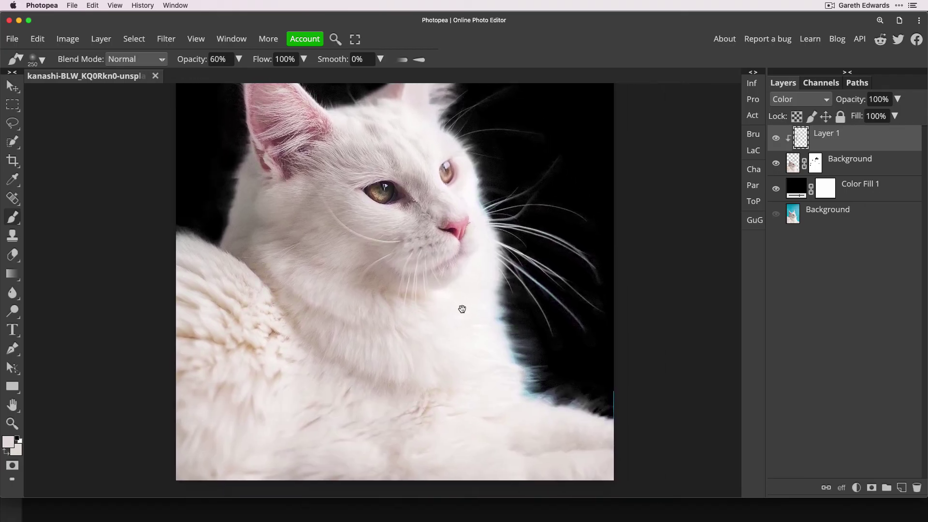
left_click(486, 290, "alt")
mouse_move(518, 356)
left_mouse_down()
mouse_move(534, 391)
mouse_move(561, 401)
mouse_move(529, 397)
mouse_move(580, 412)
mouse_move(530, 380)
mouse_move(587, 405)
mouse_move(506, 339)
mouse_move(510, 319)
mouse_move(552, 387)
mouse_move(532, 379)
mouse_move(554, 383)
left_mouse_up()
Hide and then reshow the colour-fix Layer 1 to compare the fringe correction.
left_click(776, 140)
scroll(512, 217, "up", 3)
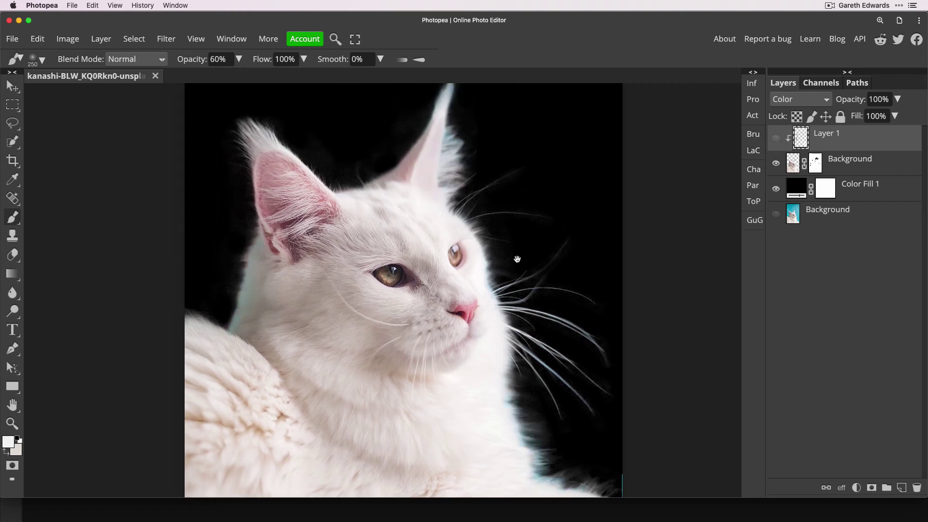
left_click(778, 139)
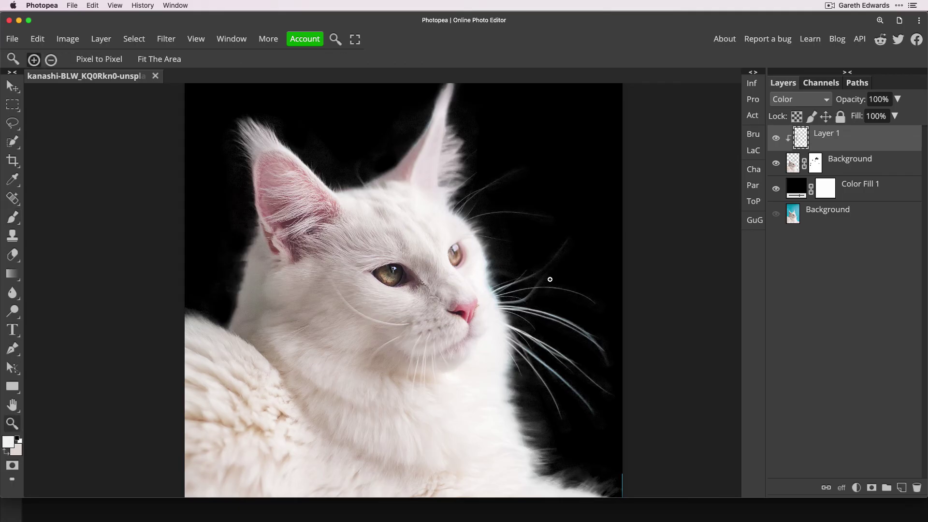
Zoom out and select the black Color Fill 1 layer.
key("z")
scroll(547, 281, "down", 1)
scroll(546, 281, "down", 2)
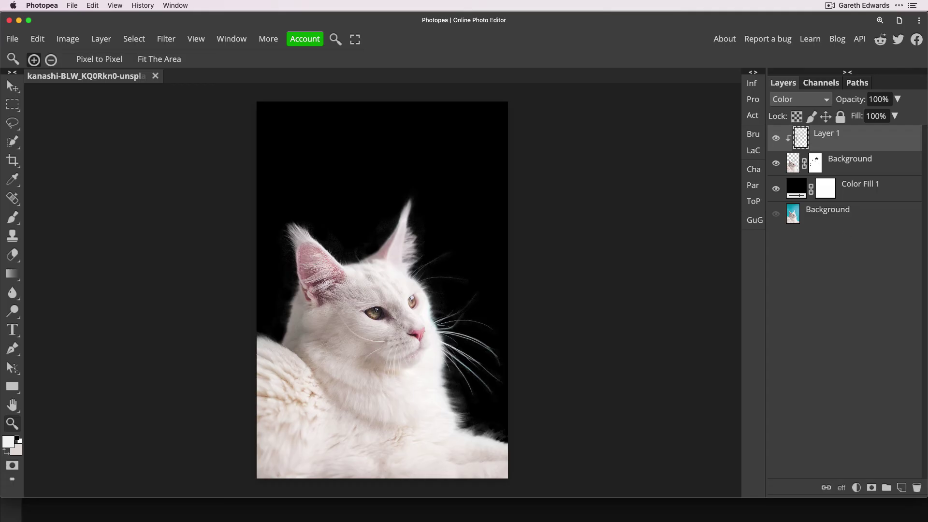
left_click(797, 186)
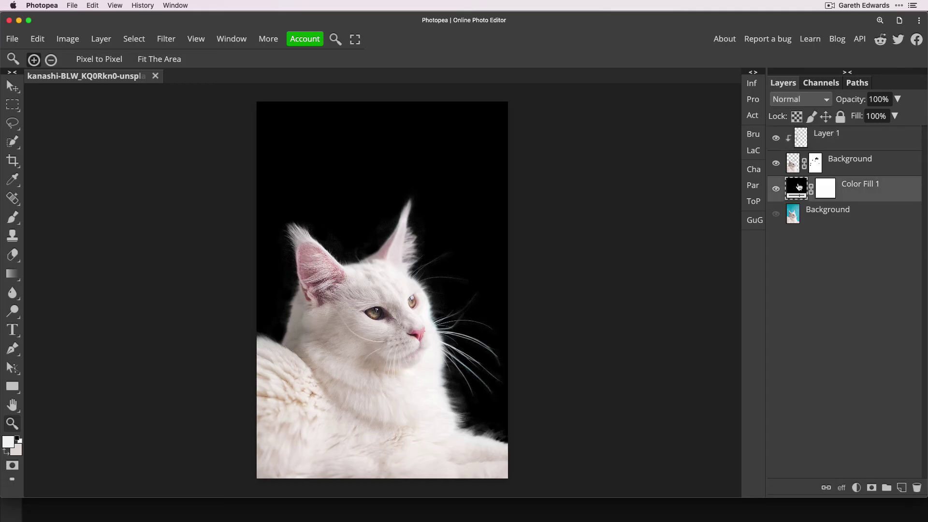
Delete the black fill layer and place the garden photo as a layer behind the cat.
key("Delete")
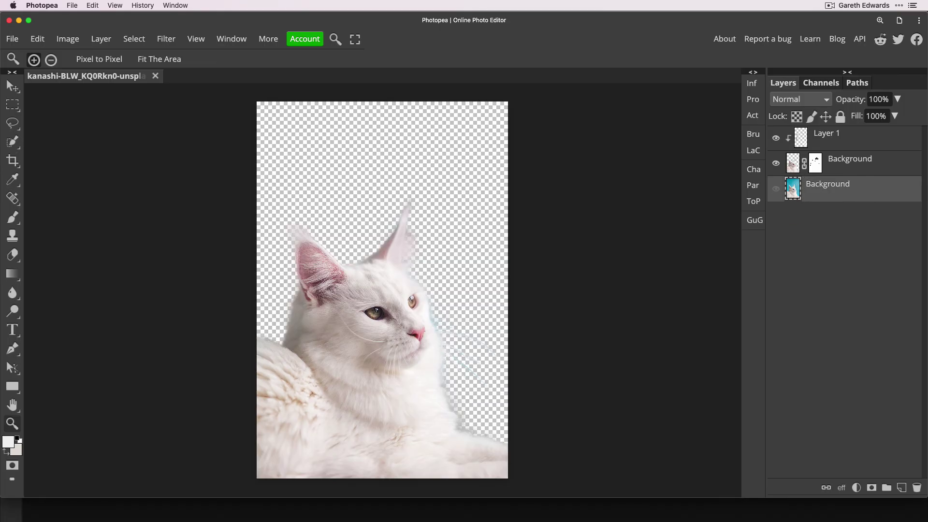
left_click_drag(443, 335, 409, 342)
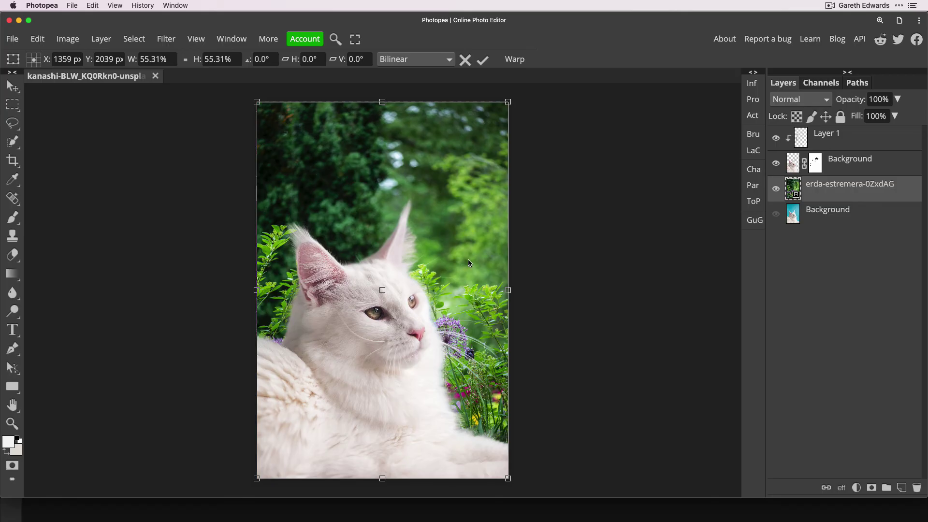
key("z")
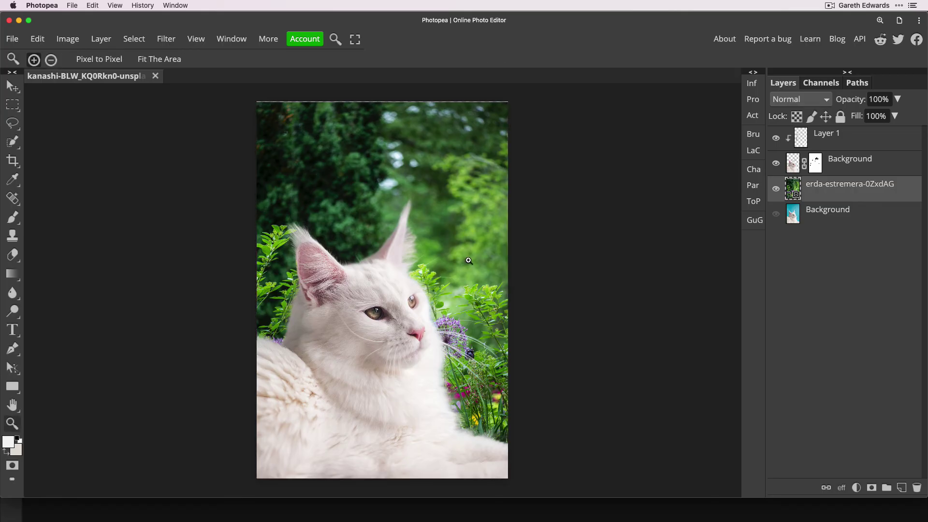
left_click(444, 377)
left_click(461, 385, "alt")
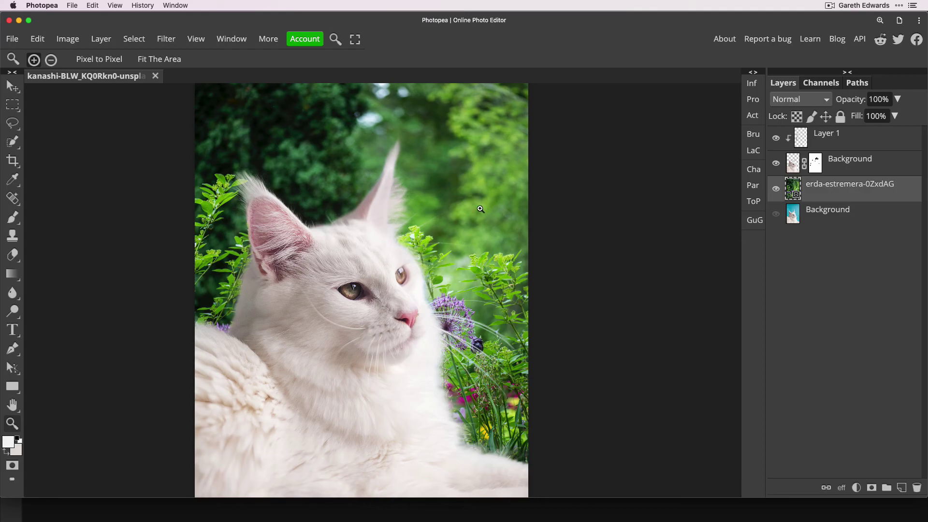
Apply Gaussian Blur to the garden layer, trying several radii before settling on 78 px.
left_click(166, 39)
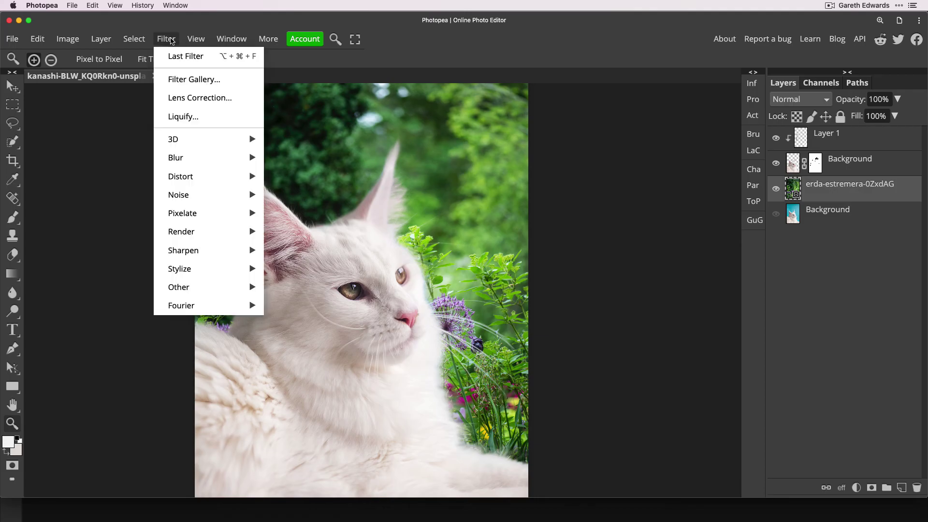
mouse_move(179, 158)
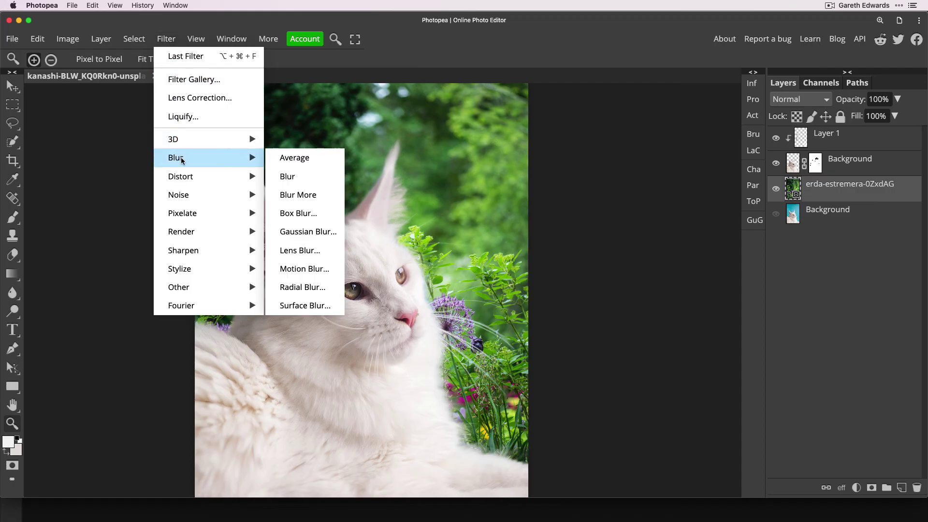
left_click(309, 231)
left_click_drag(259, 138, 655, 201)
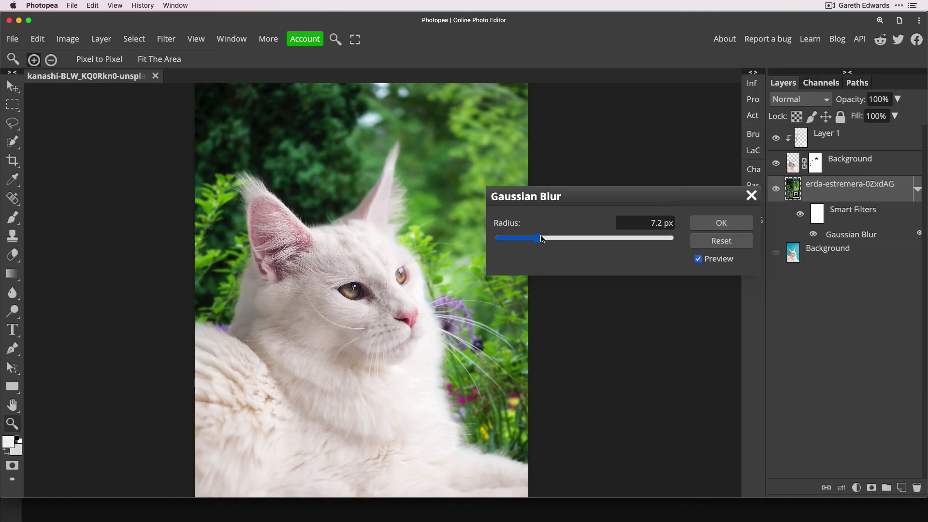
left_click_drag(542, 240, 607, 242)
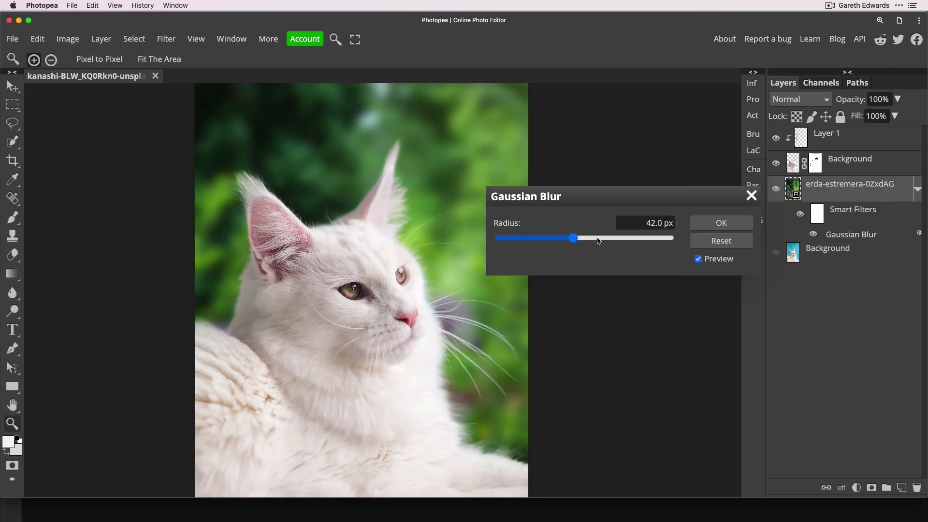
left_click(599, 240)
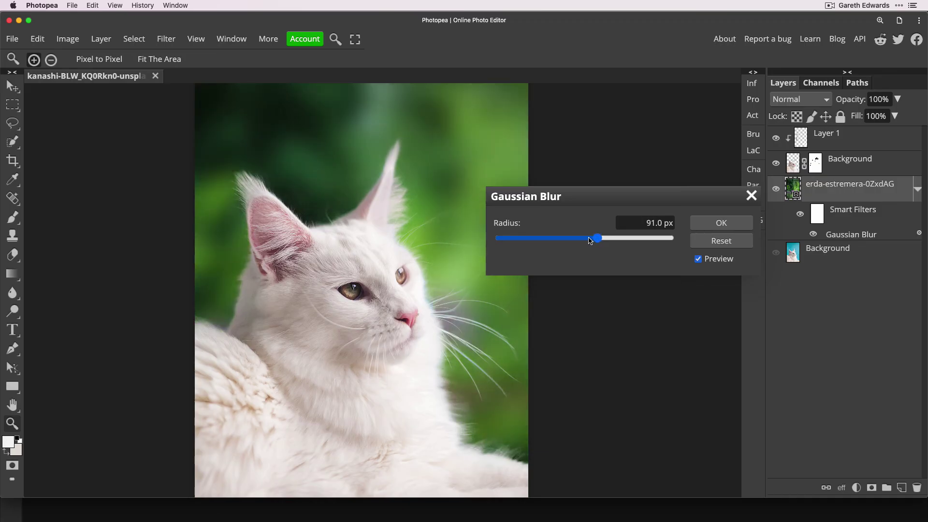
left_click(590, 240)
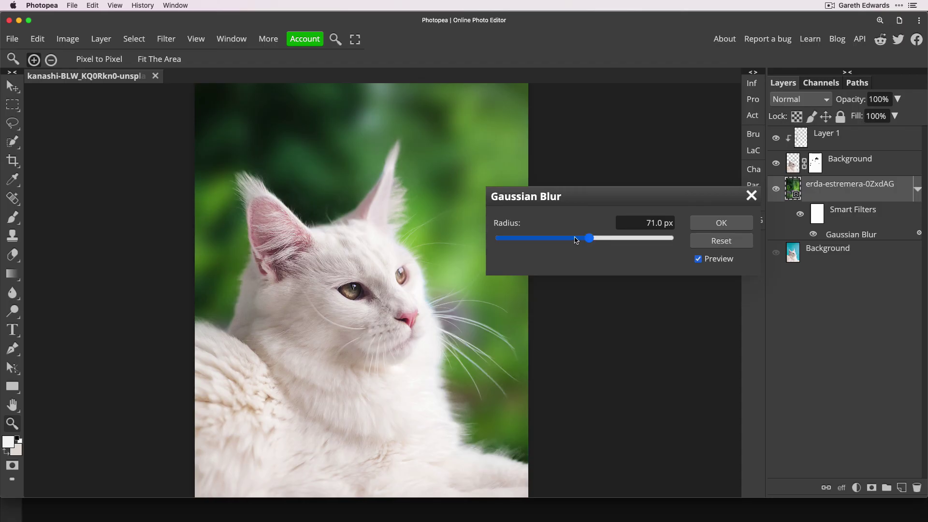
left_click(577, 240)
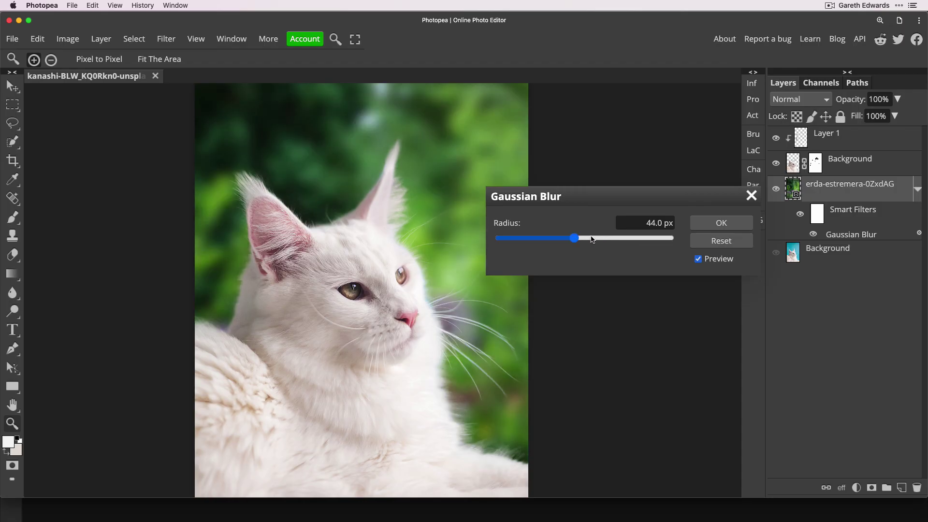
left_click(631, 238)
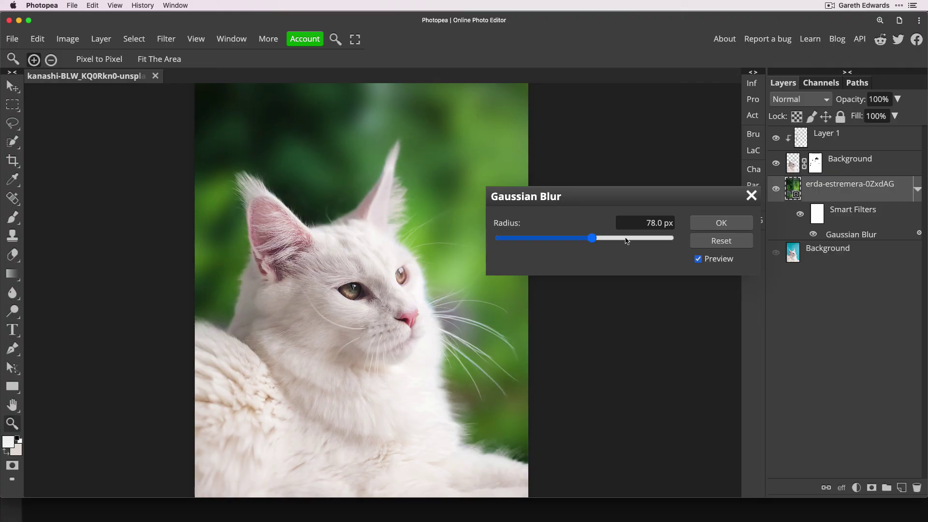
left_click(722, 223)
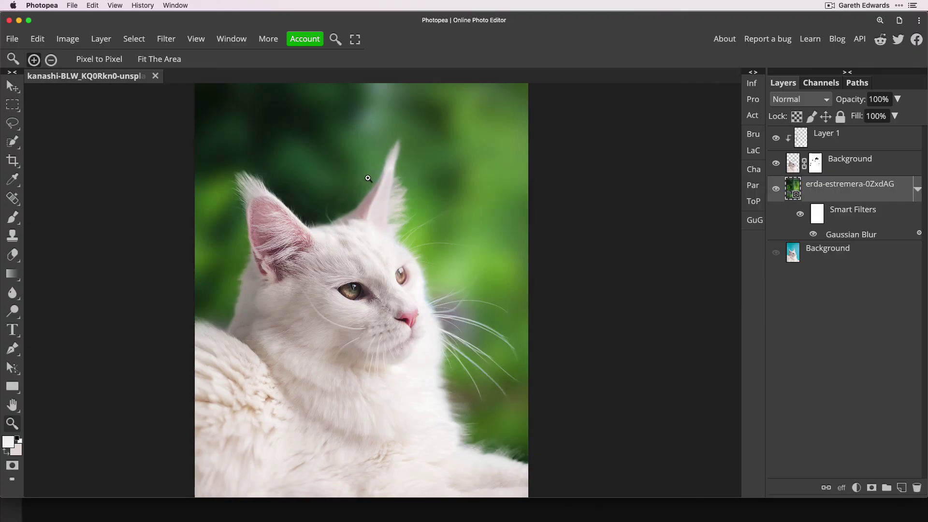
Target the cat layer's mask and zoom in on the cat's ears and head.
left_click_drag(368, 177, 348, 202)
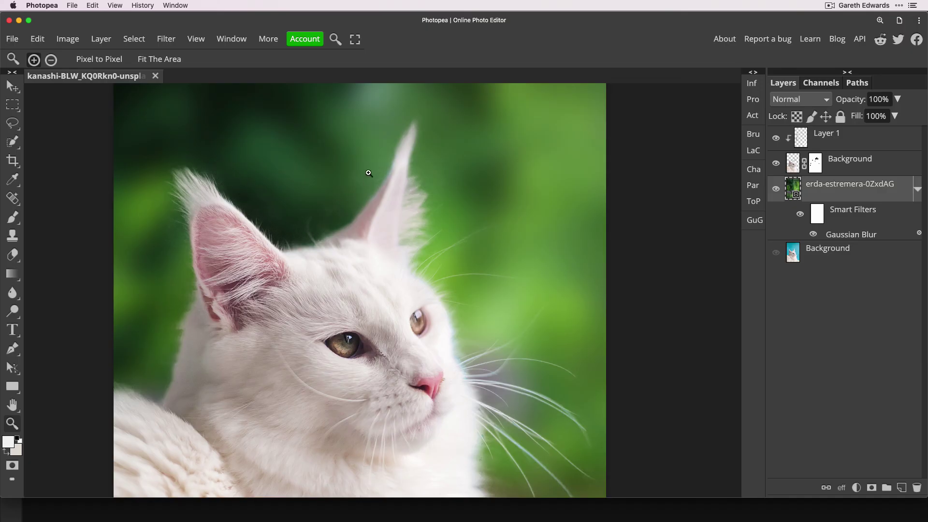
left_click(817, 164)
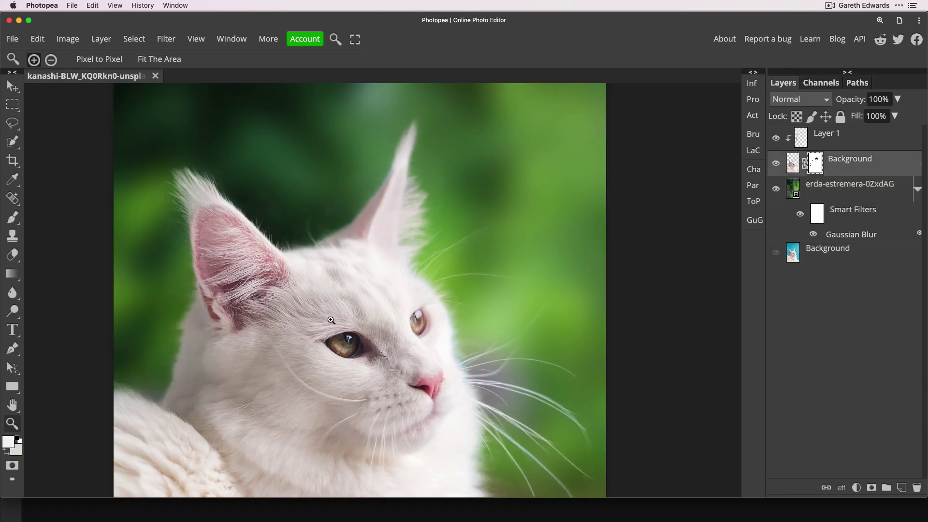
key("b")
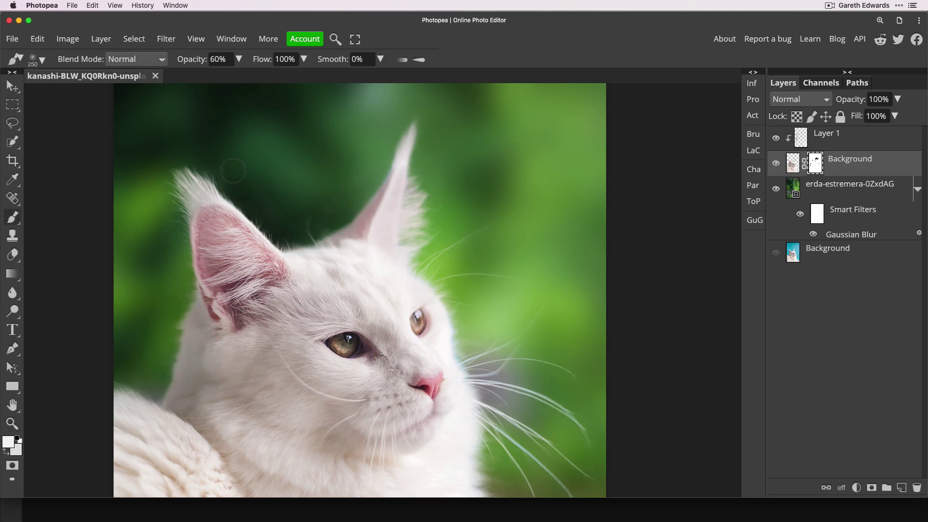
key("z")
left_click(284, 203)
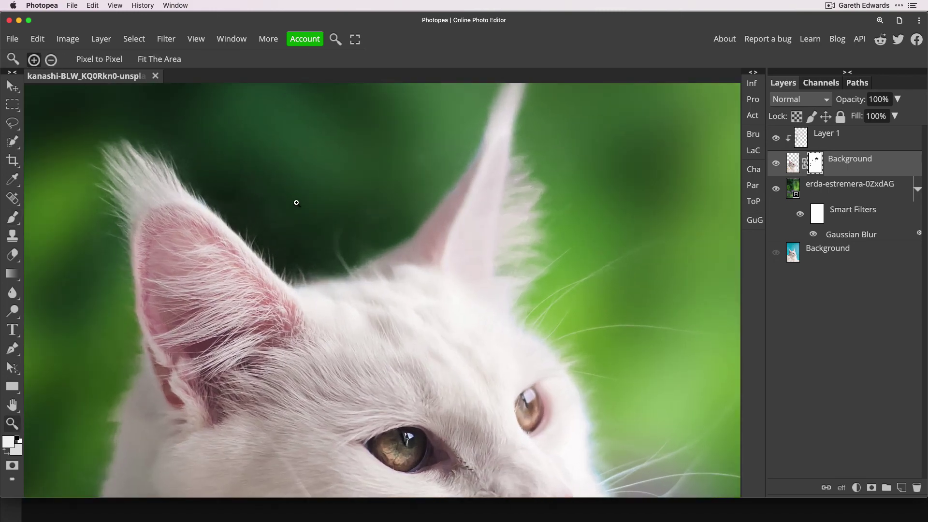
left_click(309, 226, "alt")
left_click(309, 226, "alt")
Set the brush to black paint at 100% opacity, undoing an accidental layer duplicate.
key("b")
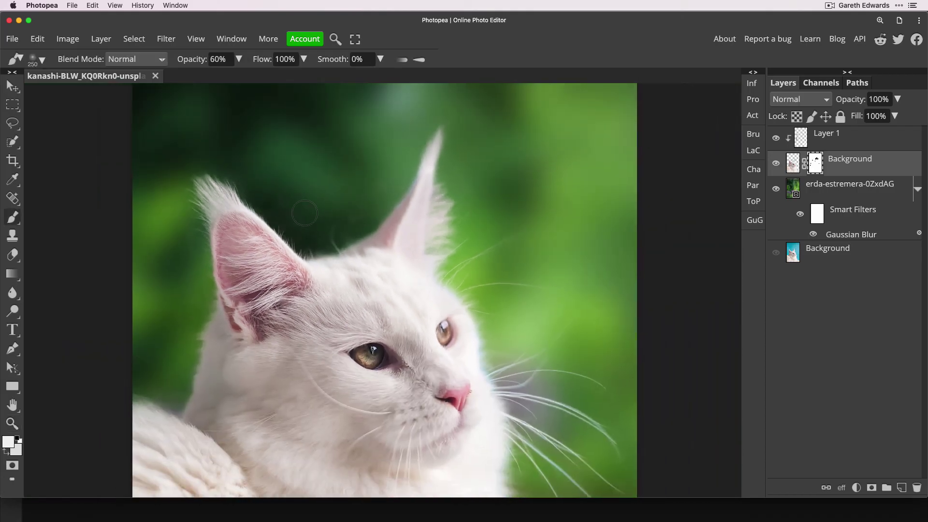
key("d")
key("0")
key("super+j")
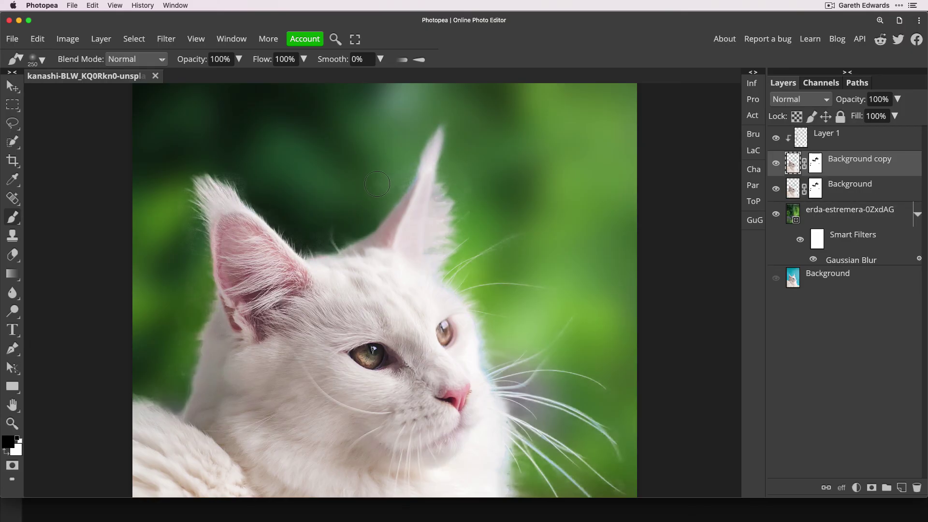
key("super+z")
Shrink the brush to 175, then 90, framing the cat's lower right edge.
key("bracketleft")
key("bracketleft")
key("bracketleft")
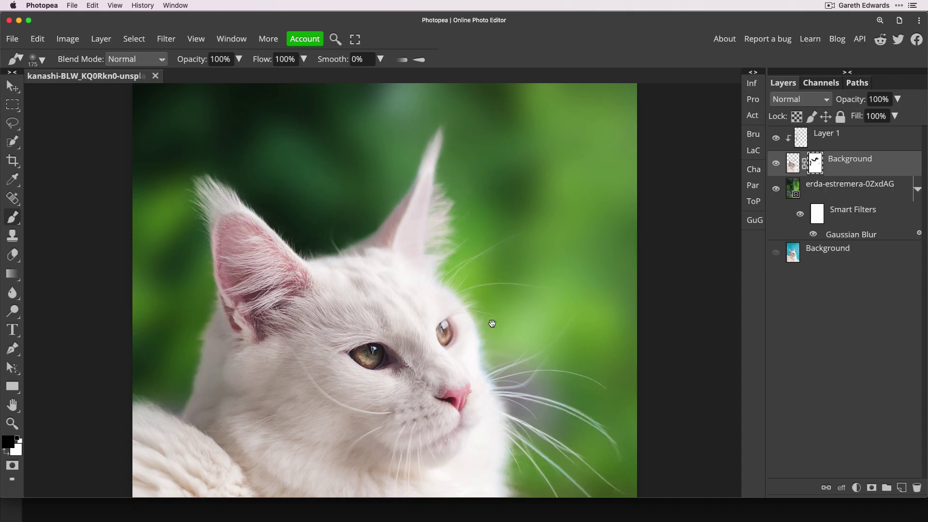
mouse_move(491, 321)
left_mouse_down()
mouse_move(429, 240)
mouse_move(410, 170)
left_mouse_up()
key("bracketleft")
key("bracketleft")
key("bracketleft")
key("bracketleft")
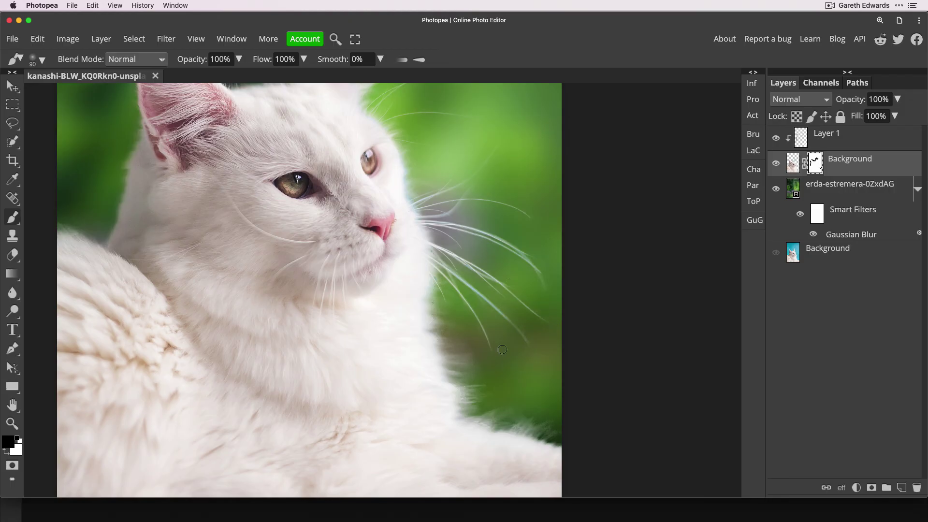
scroll(410, 182, "up", 3)
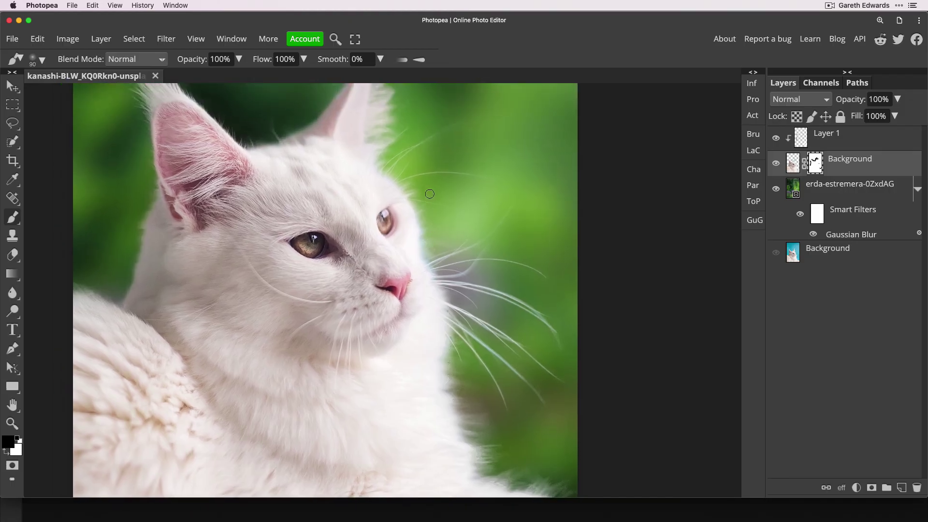
scroll(431, 195, "up", 5)
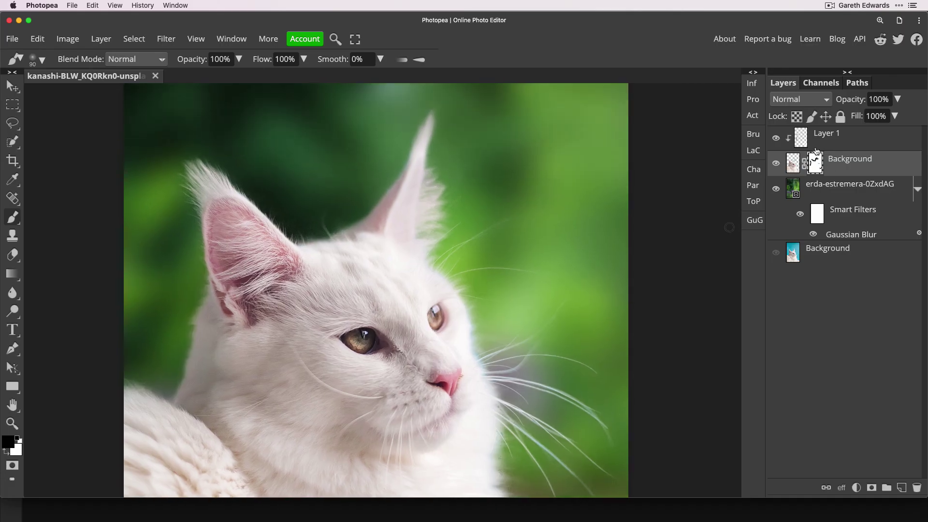
Select Layer 1, sample pinkish grey from the cat's ear, and enlarge the brush to 175.
left_click(805, 140)
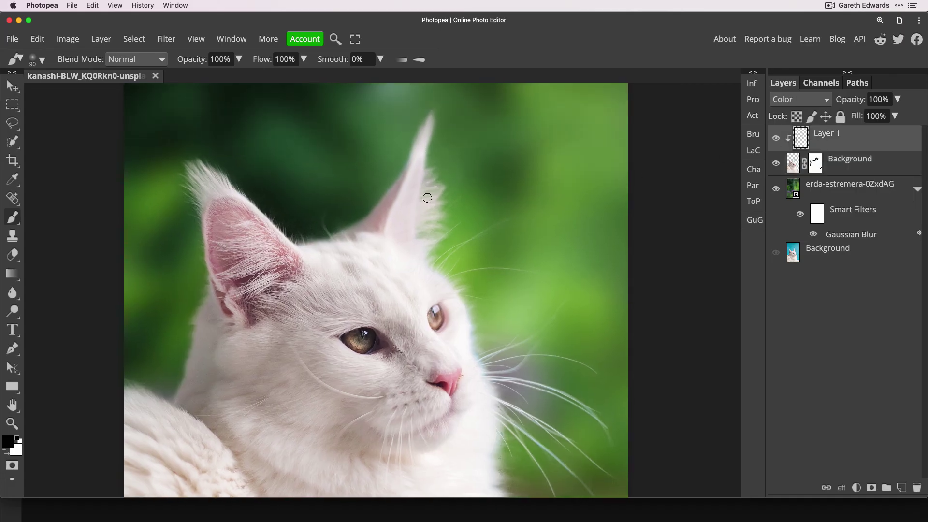
left_click(399, 187, "alt")
key("bracketright")
key("bracketright")
key("bracketright")
key("bracketright")
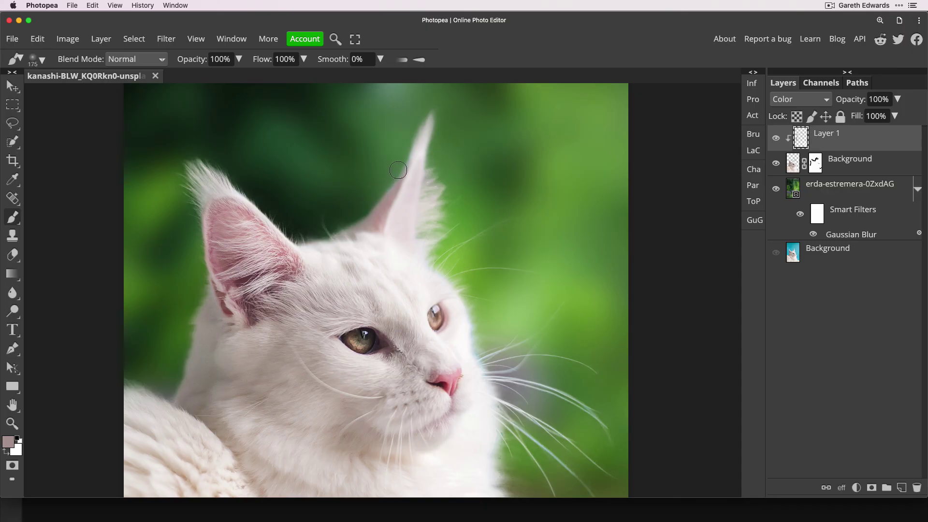